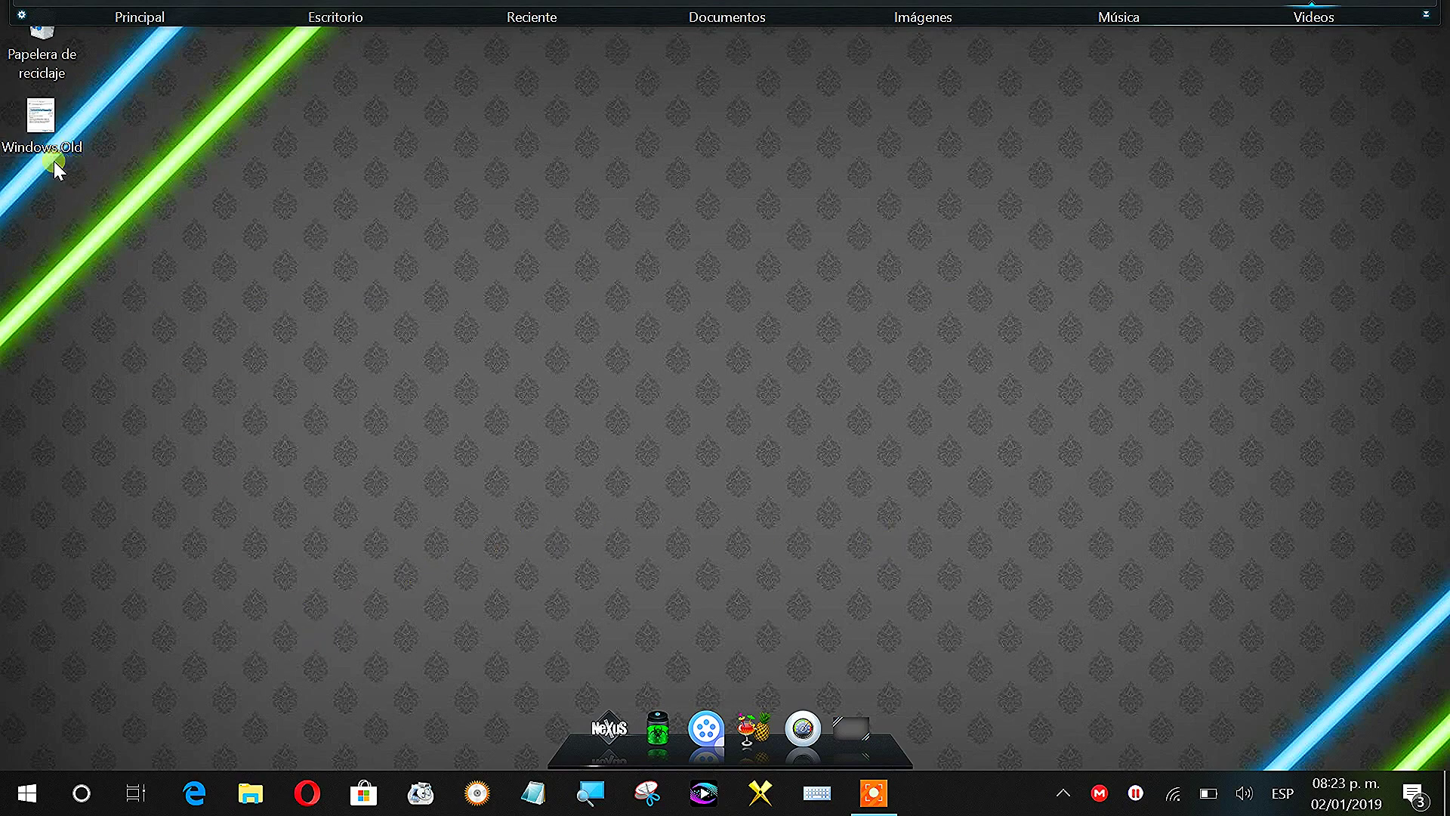
# Step: Open the properties of the Generando Bits (C:) drive from Este equipo
pyautogui.click(250, 793)
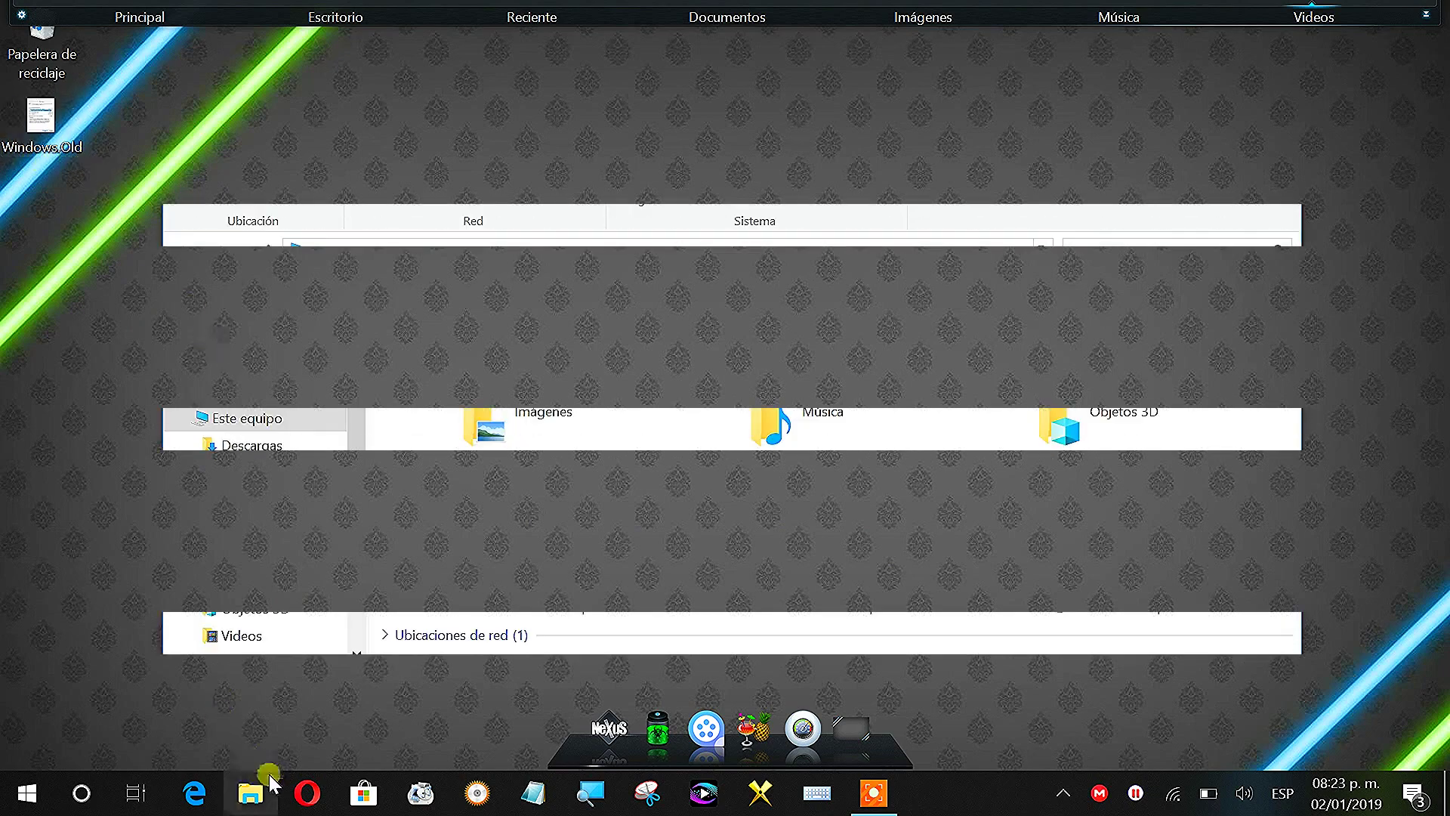
pyautogui.click(540, 564)
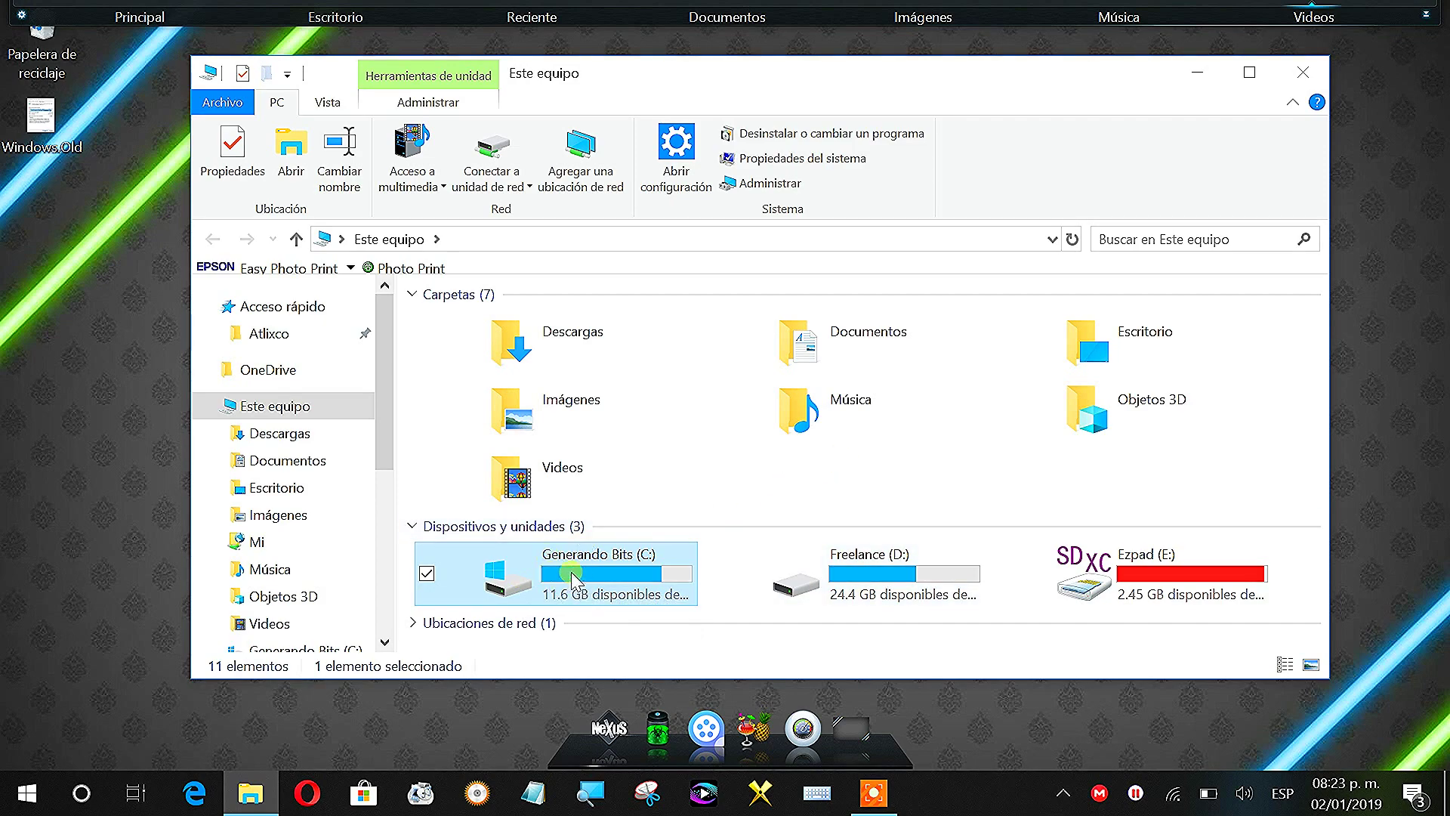
pyautogui.click(876, 580)
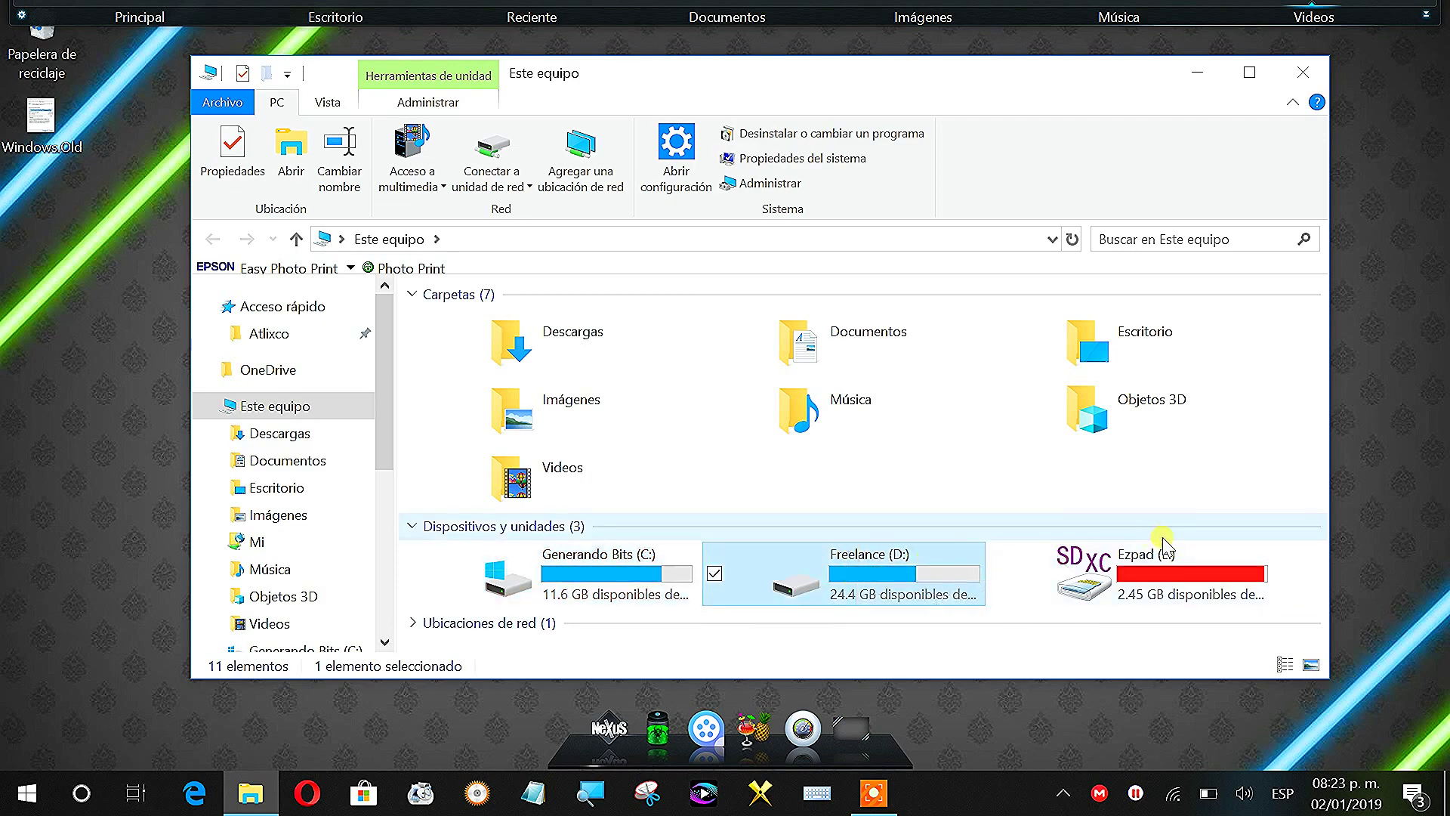
pyautogui.click(553, 595)
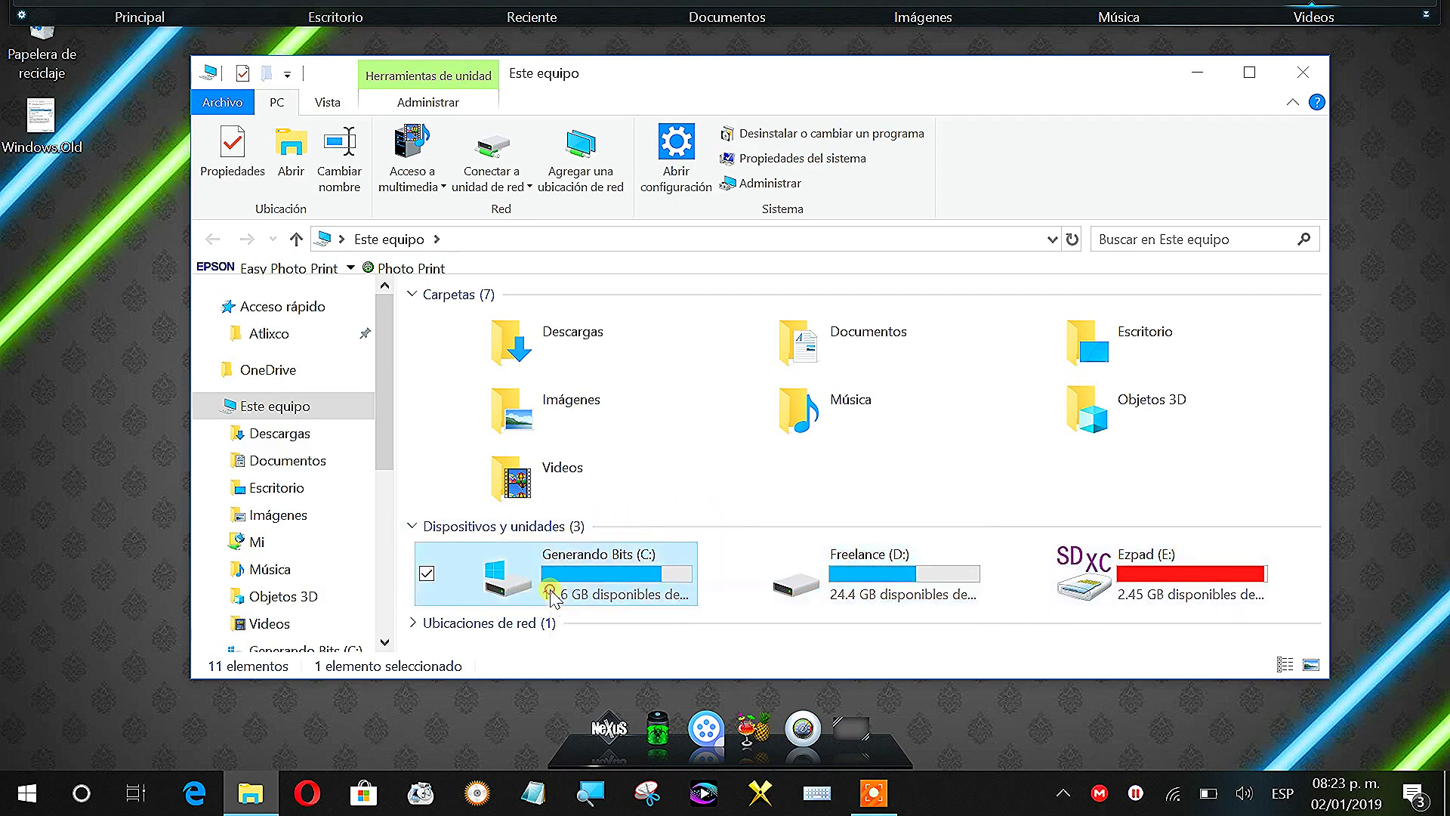
pyautogui.rightClick(552, 597)
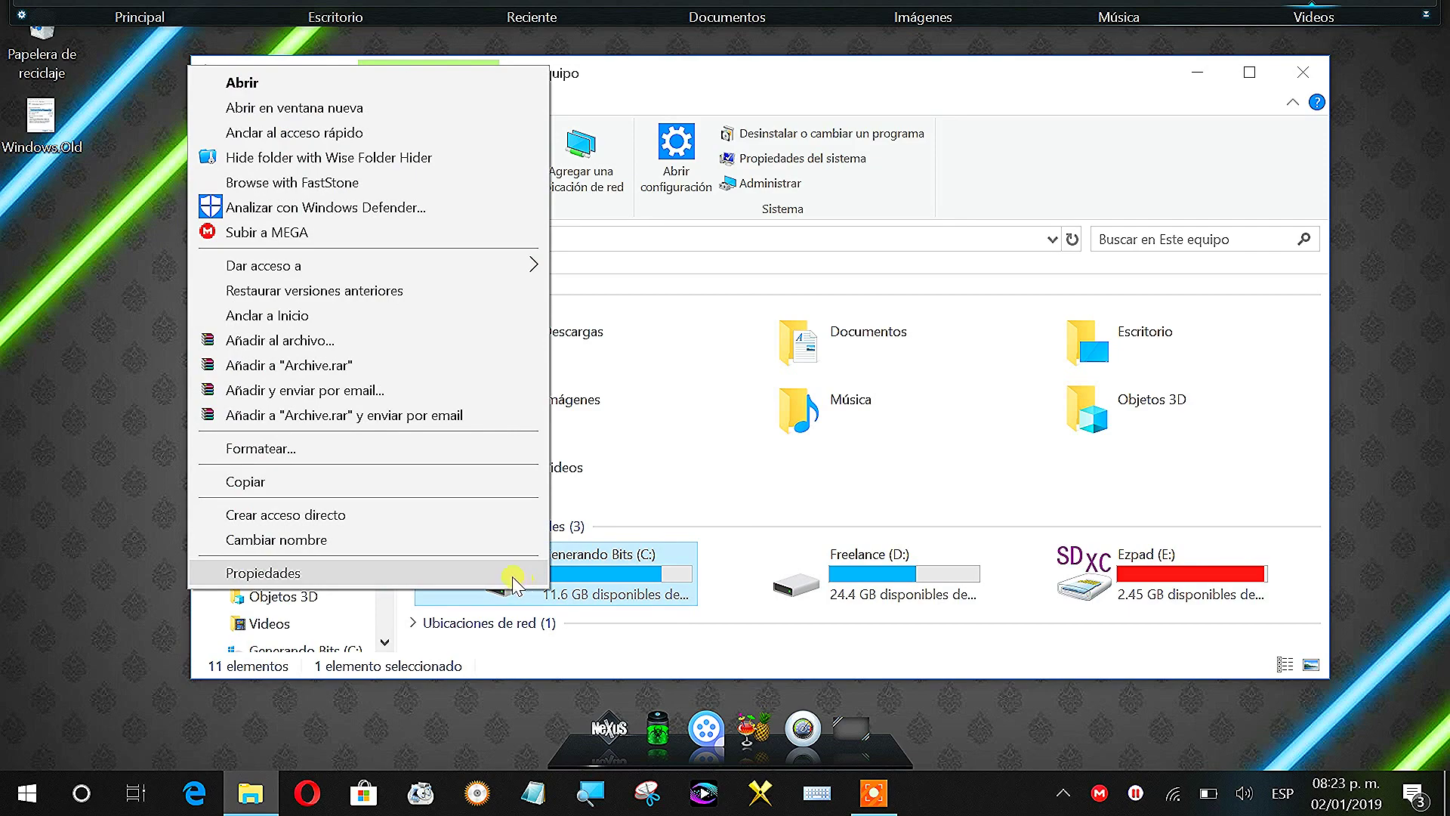
pyautogui.rightClick(586, 581)
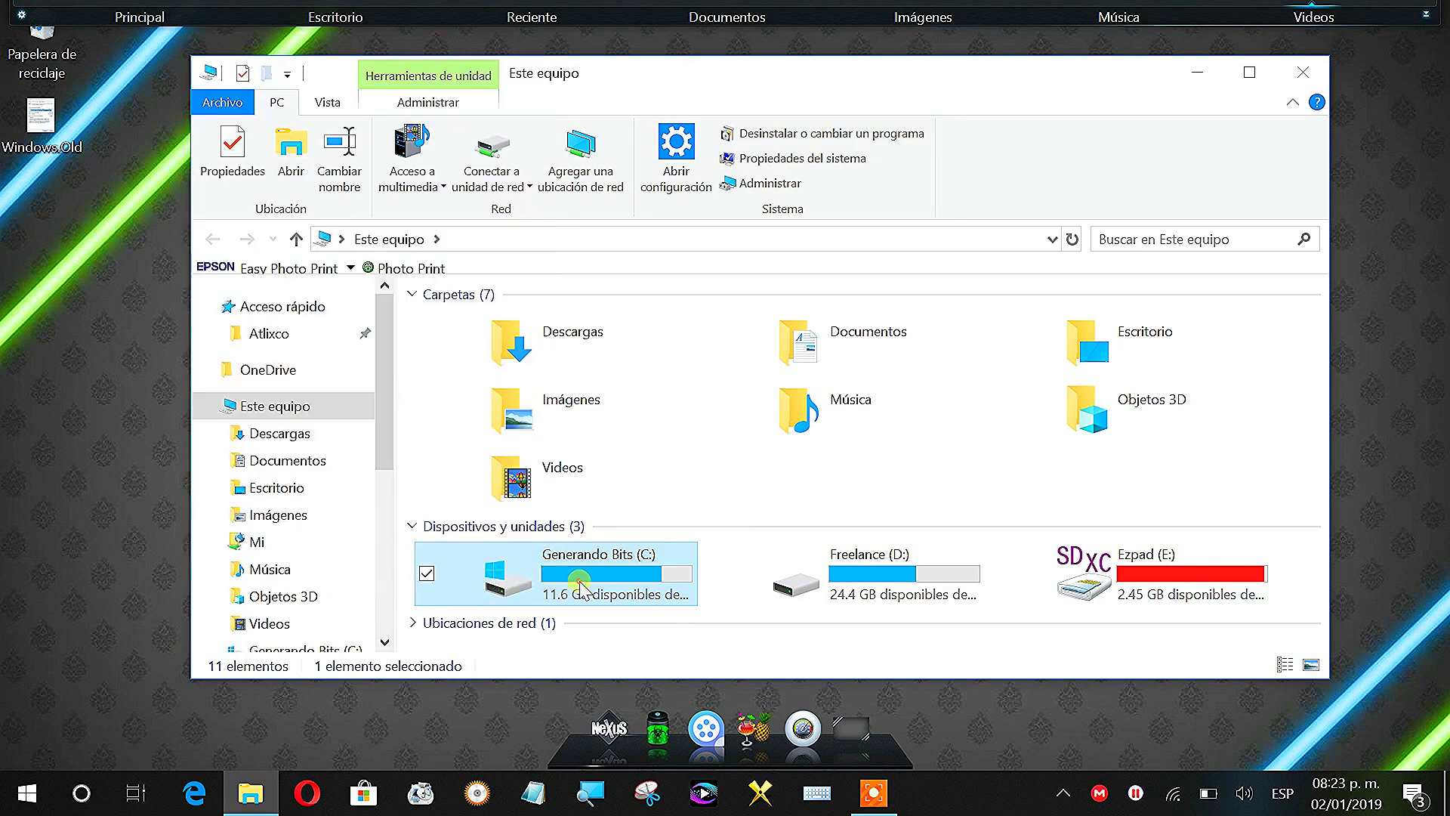
pyautogui.rightClick(585, 582)
pyautogui.click(529, 563)
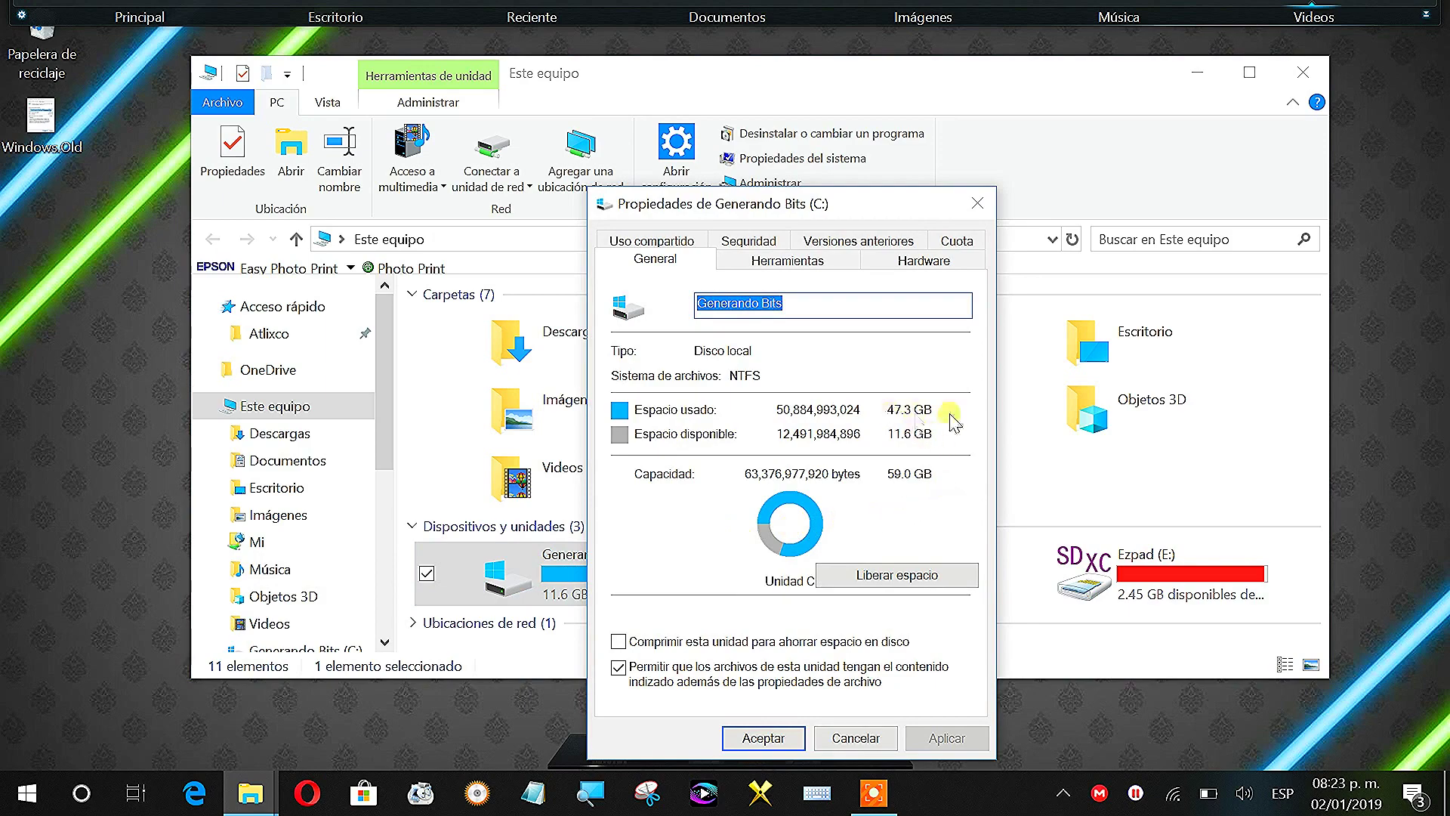
# Step: Launch disk cleanup for the Generando Bits (C:) drive and have it scan the system files as well
pyautogui.click(914, 567)
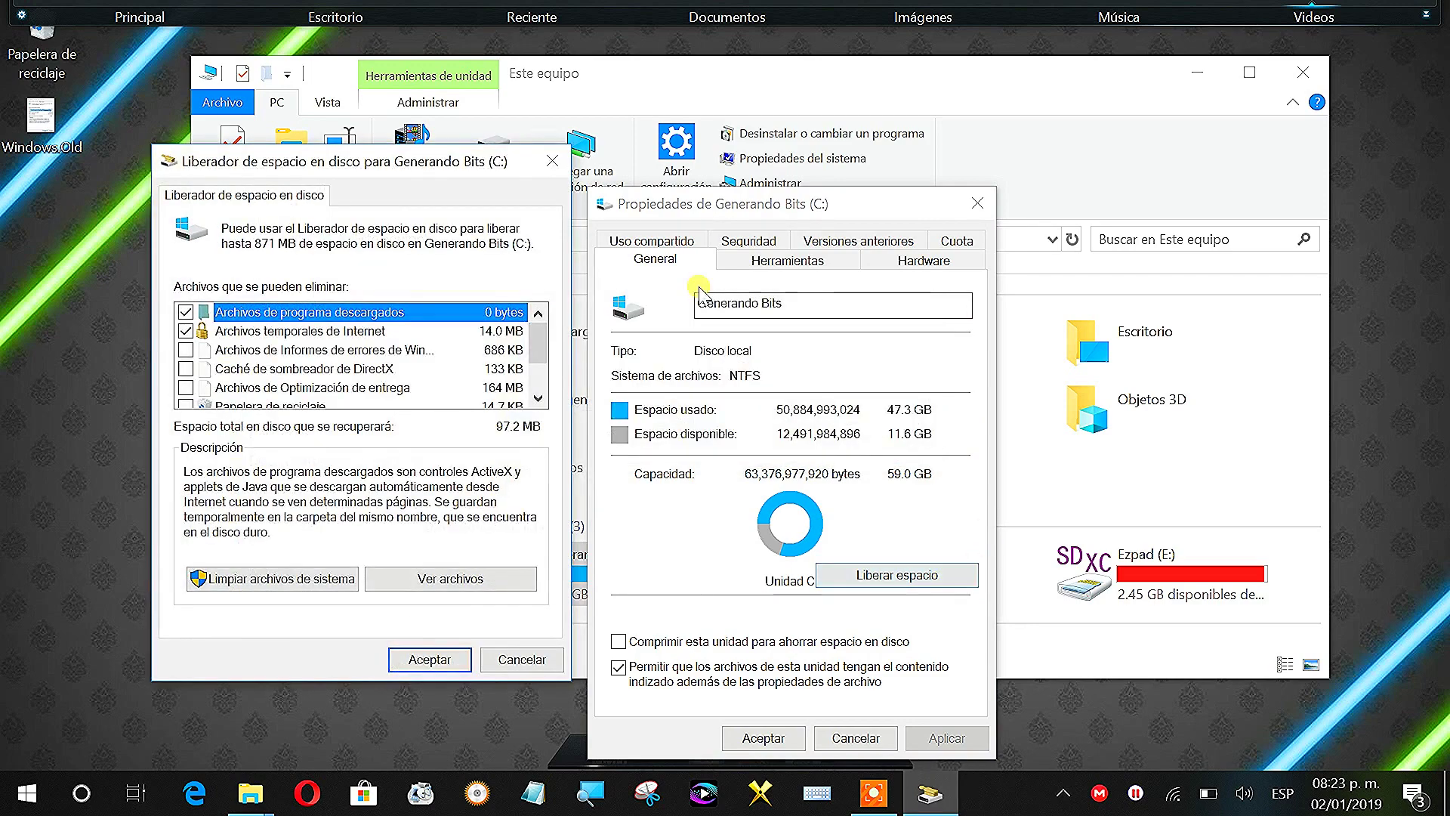
pyautogui.moveTo(392, 173); pyautogui.dragTo(797, 83)
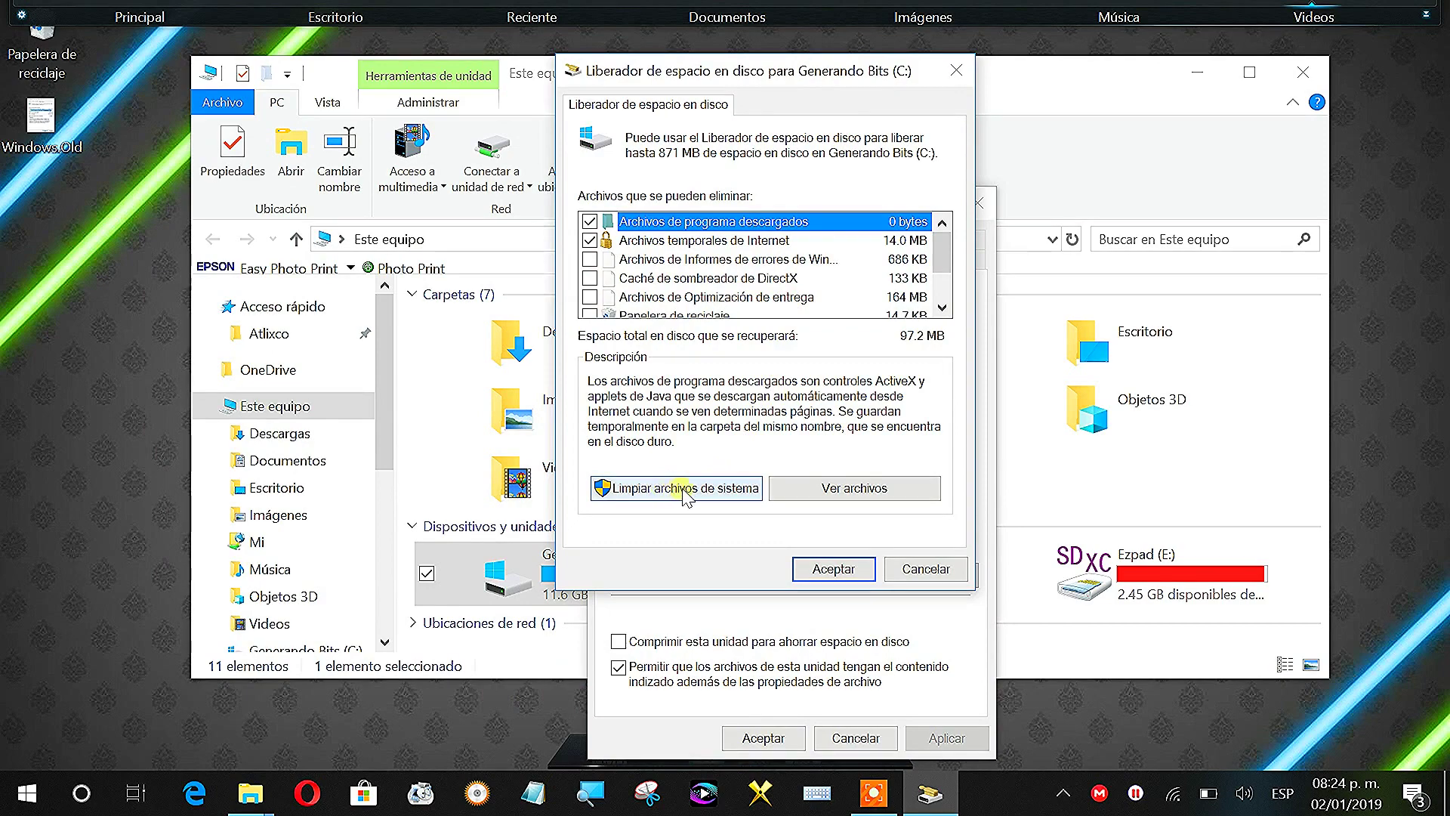
pyautogui.click(725, 489)
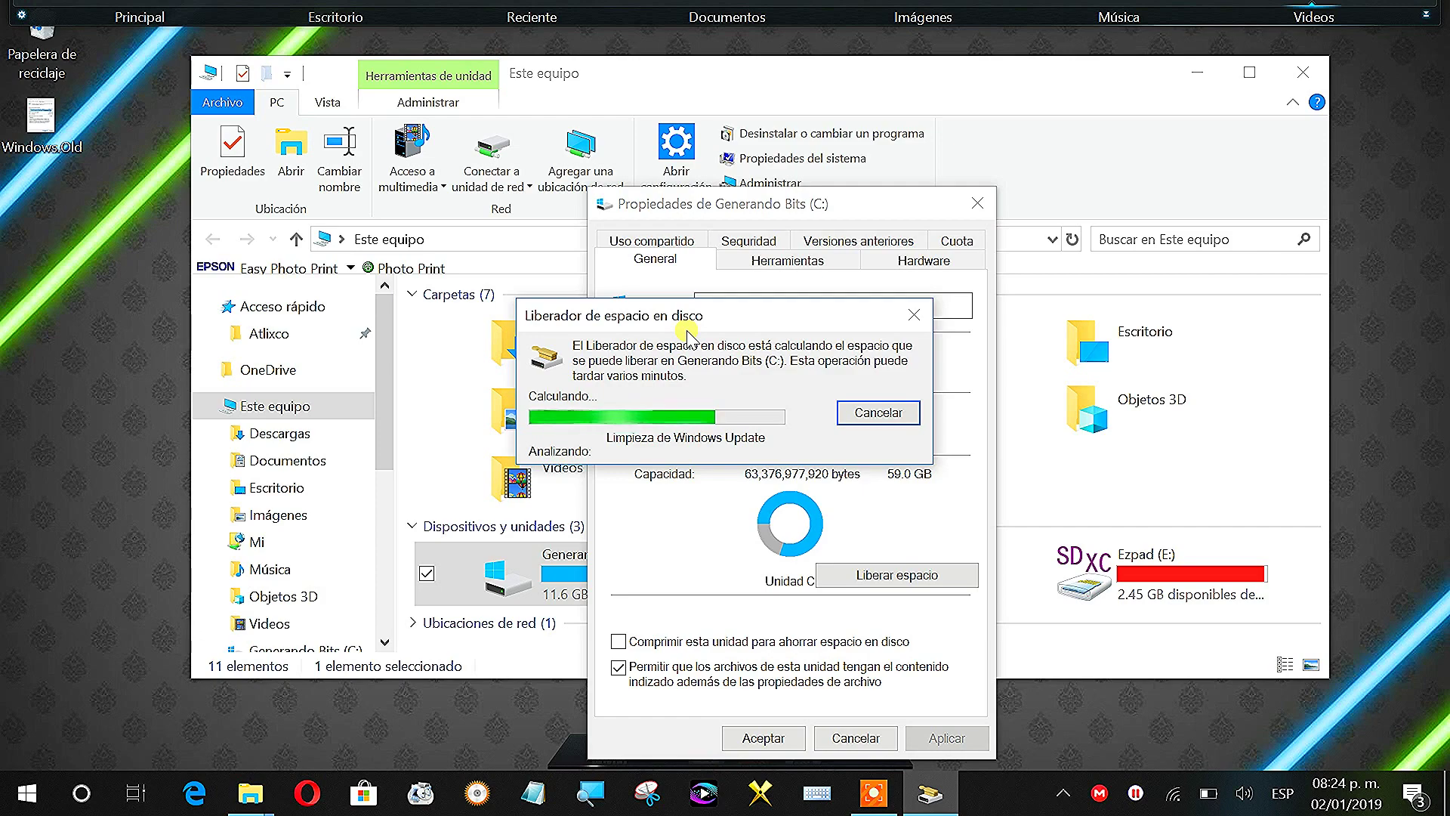
# Step: Examine the folders at the root of the Generando Bits (C:) drive and minimise the file window
pyautogui.click(516, 587)
pyautogui.doubleClick(557, 585)
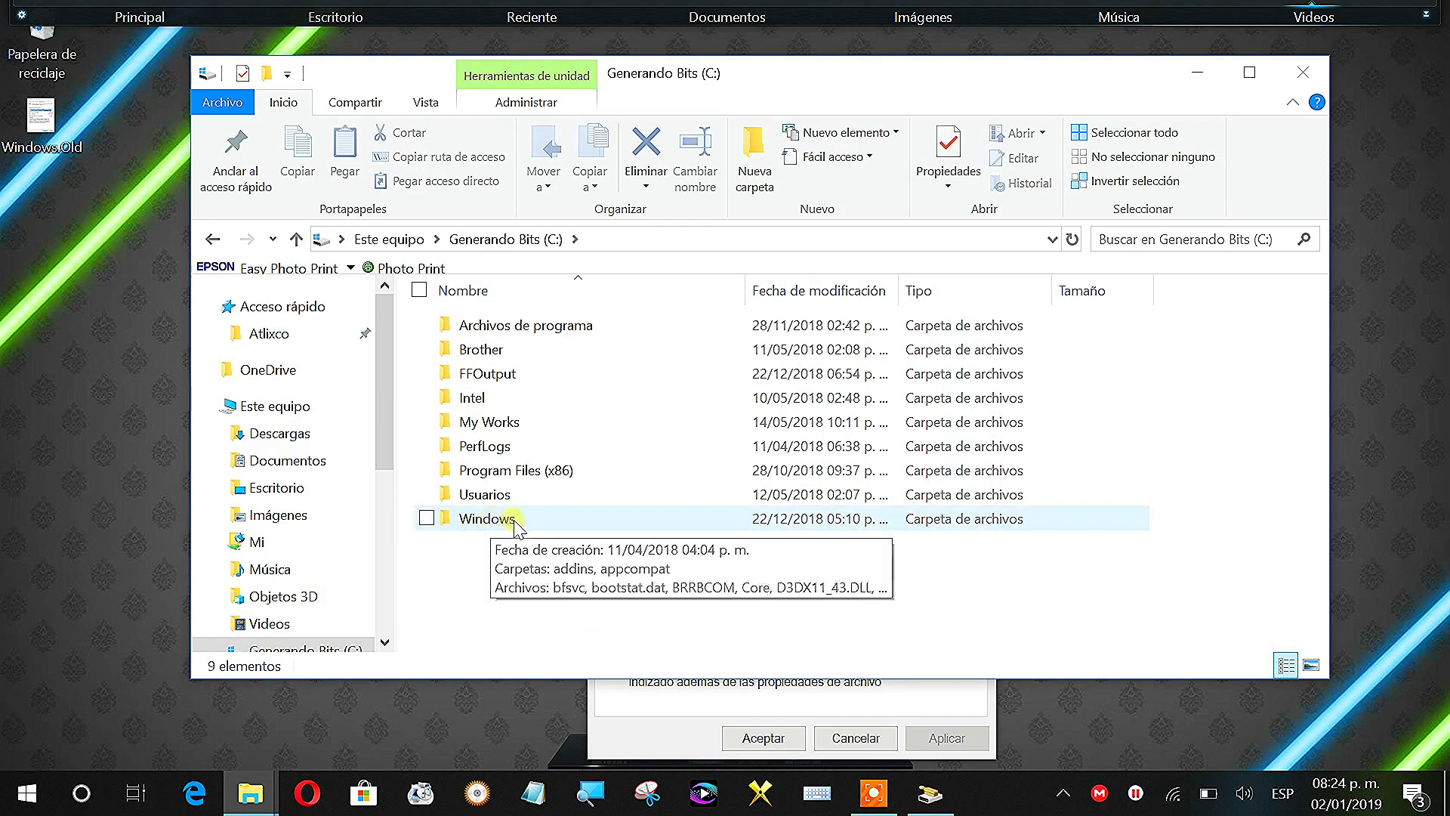
pyautogui.click(212, 238)
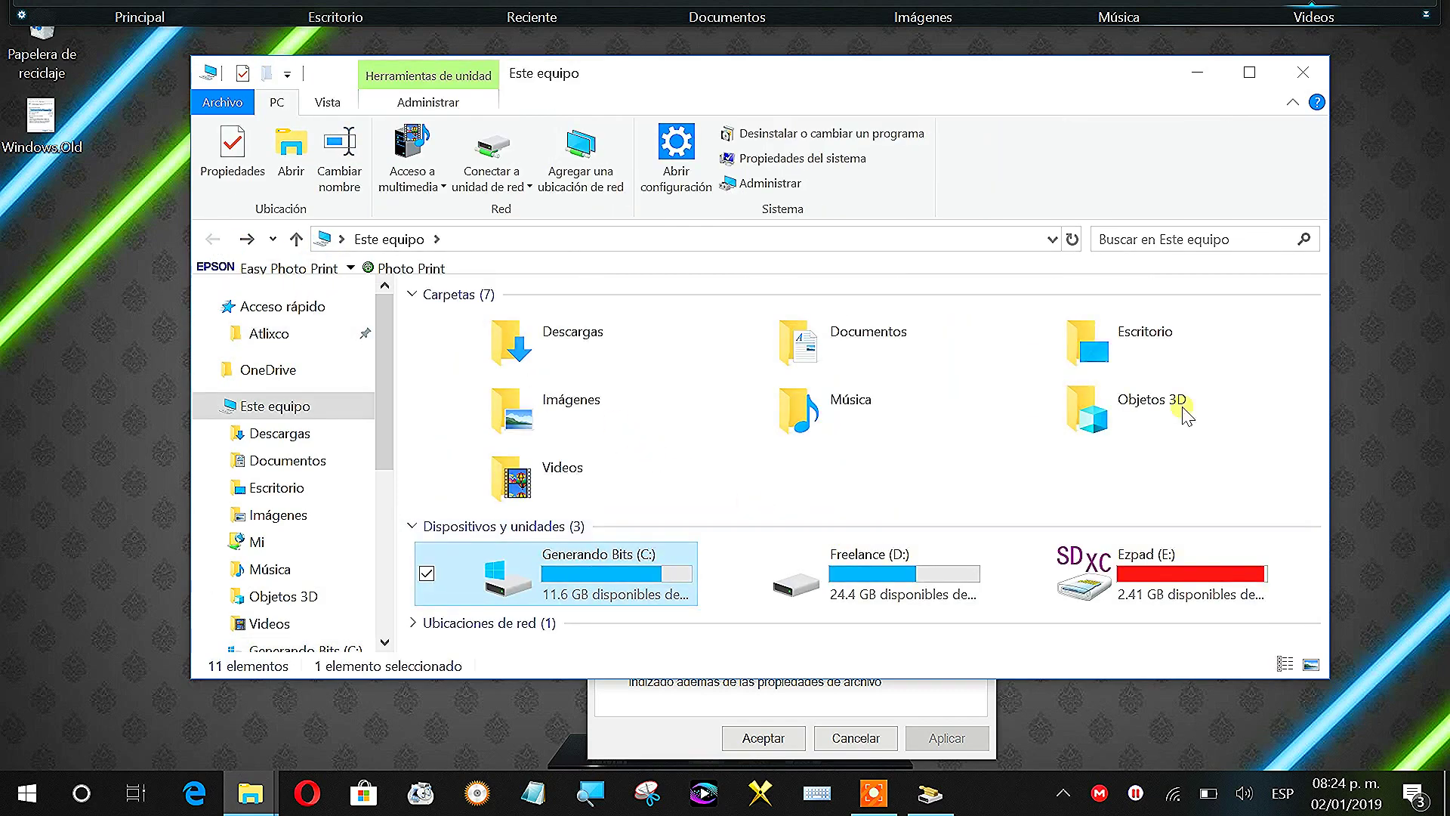
pyautogui.click(1209, 73)
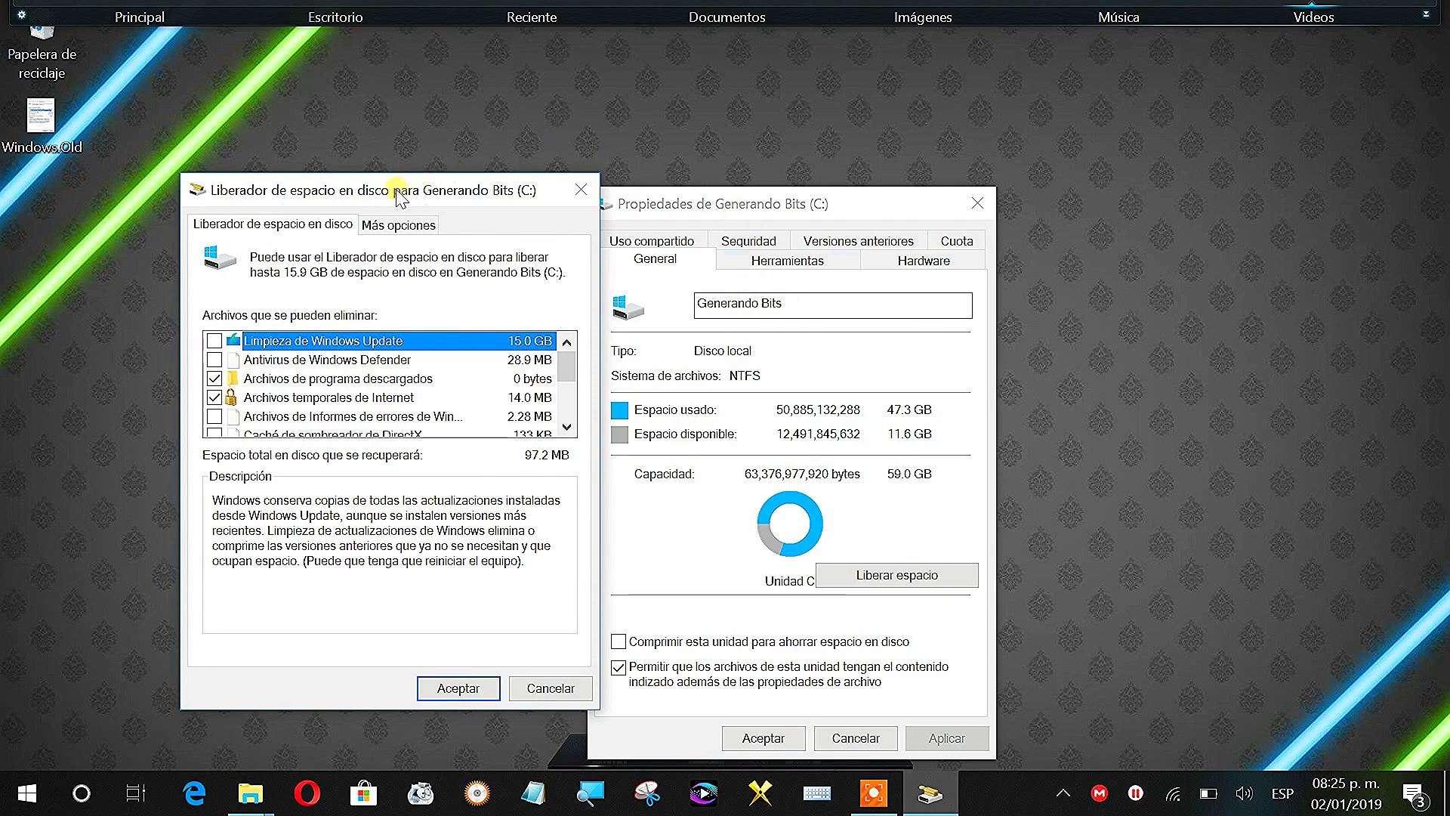
# Step: Examine the list of deletable files, comparing the descriptions of Limpieza de Windows Update and Antivirus de Windows Defender
pyautogui.moveTo(400, 197); pyautogui.dragTo(788, 155)
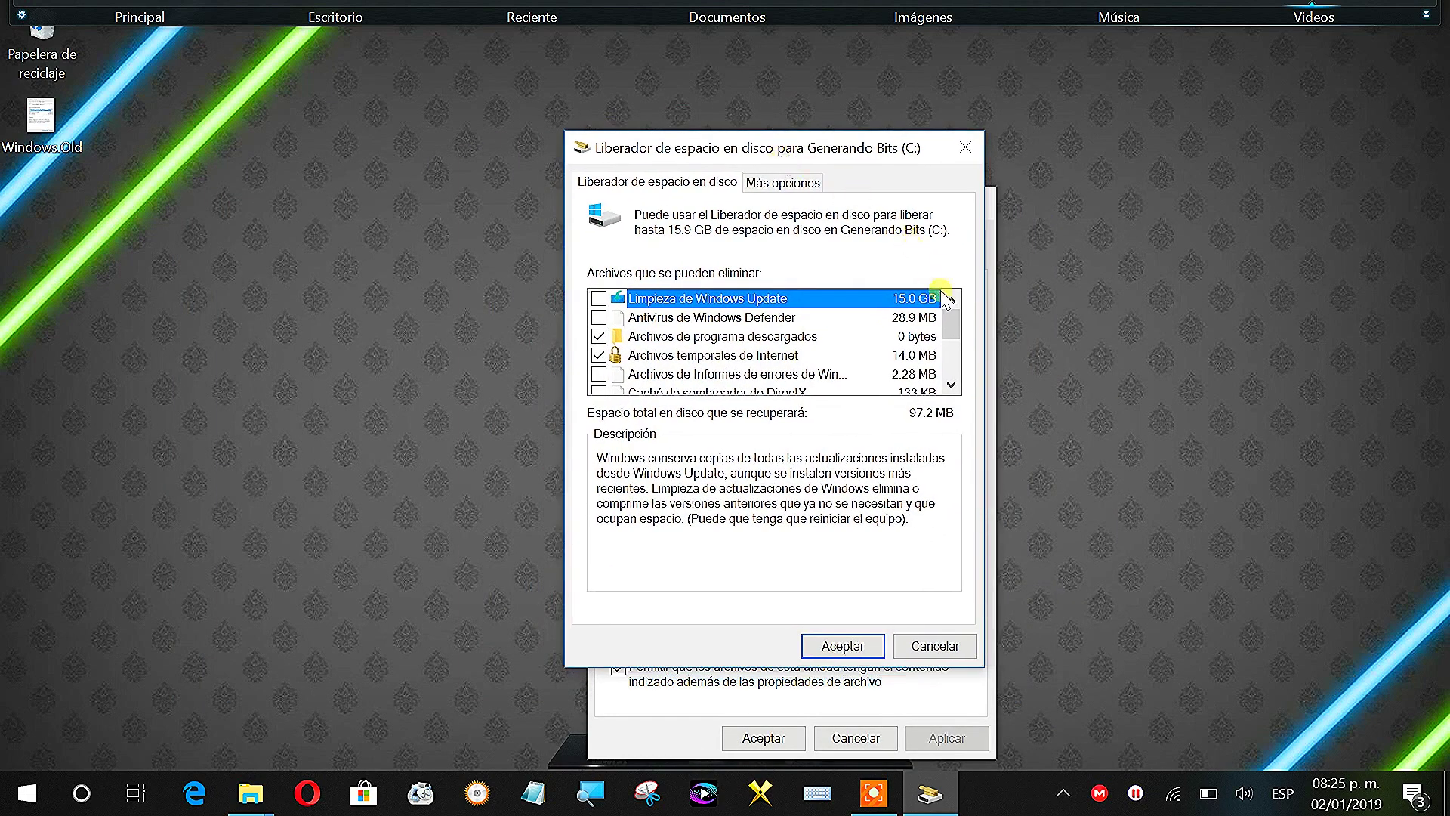
pyautogui.moveTo(951, 320)
pyautogui.mouseDown()
pyautogui.moveTo(950, 381)
pyautogui.moveTo(950, 308)
pyautogui.mouseUp()
pyautogui.click(684, 317)
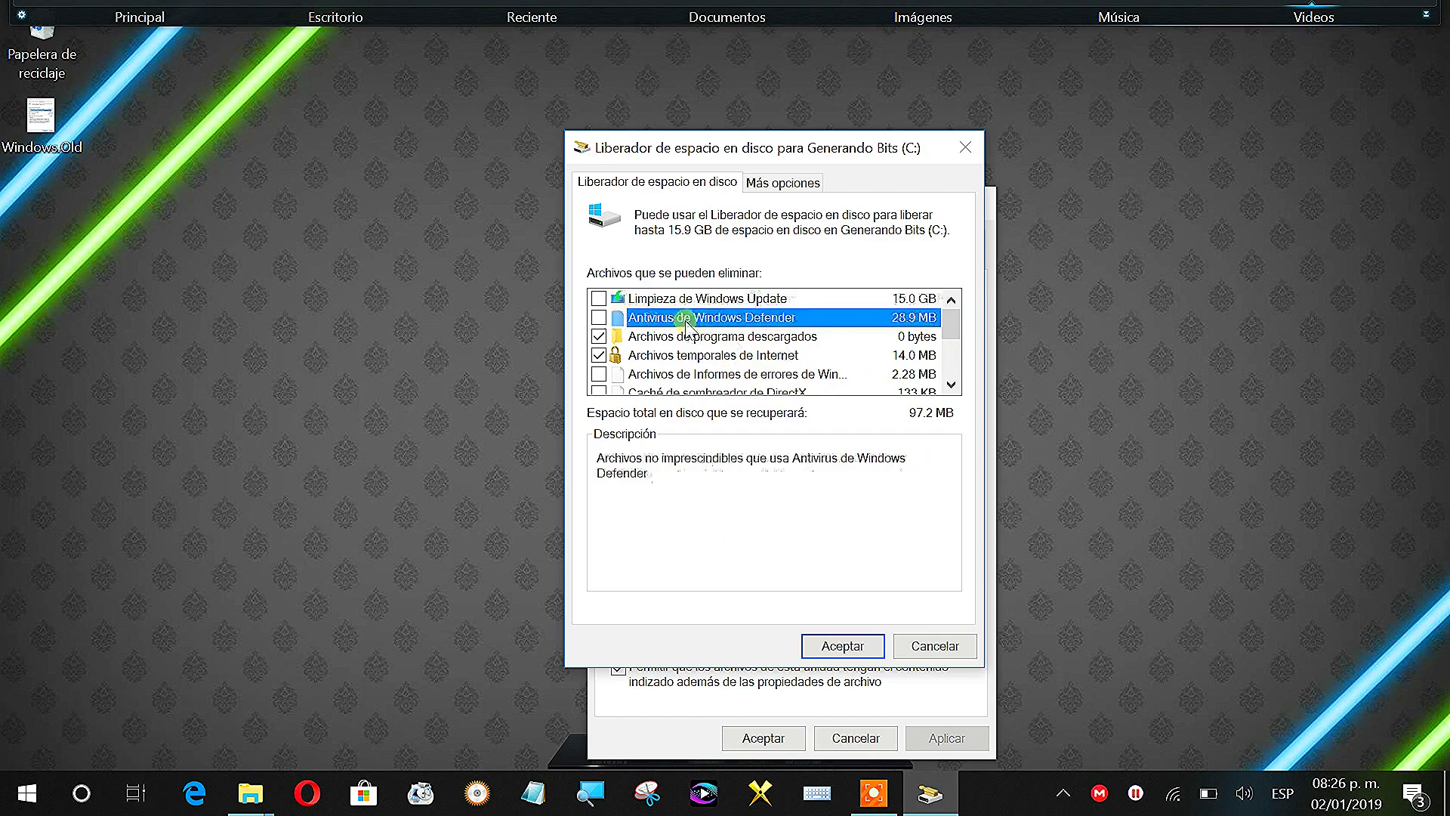
pyautogui.click(636, 299)
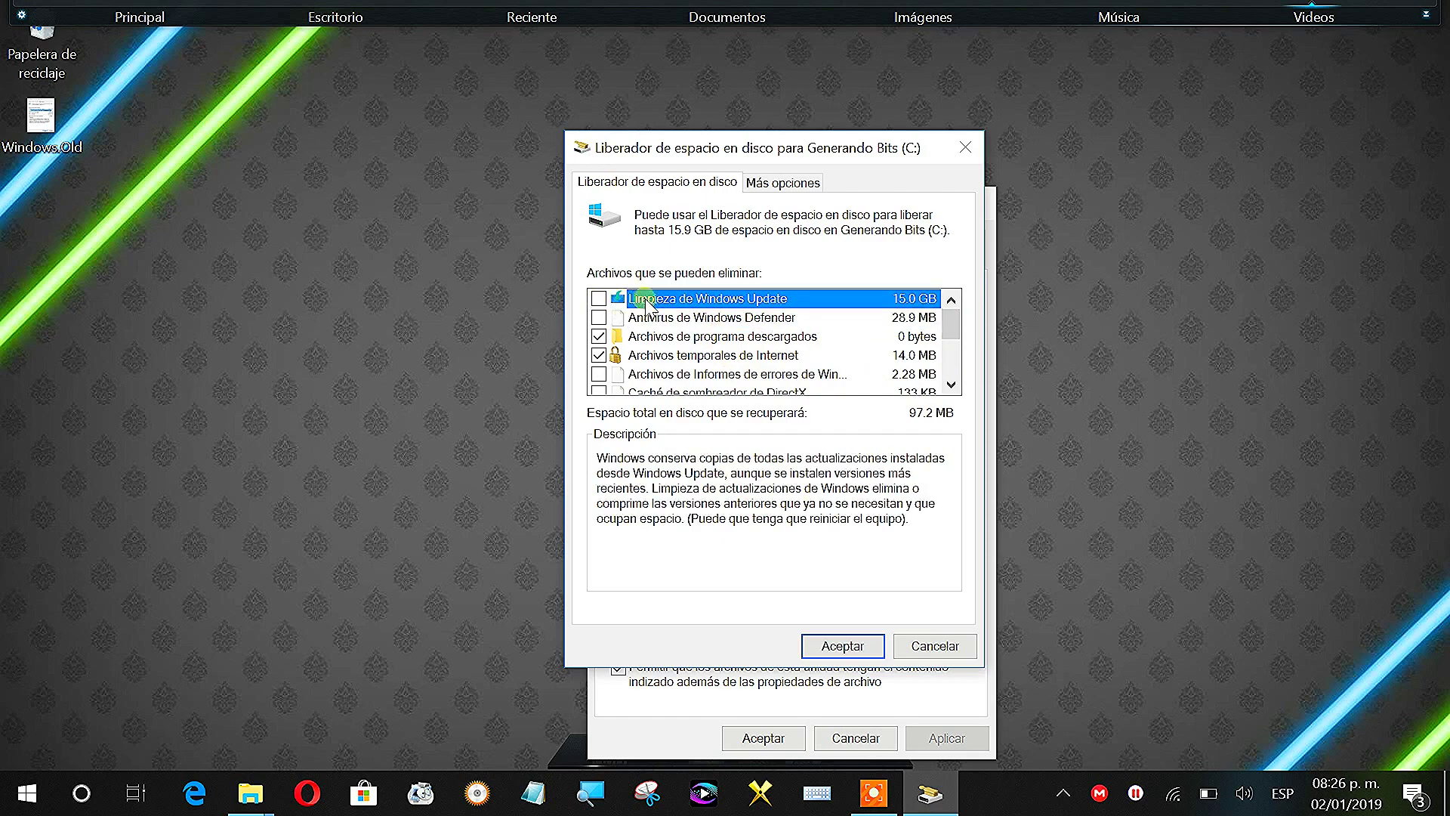
pyautogui.click(647, 317)
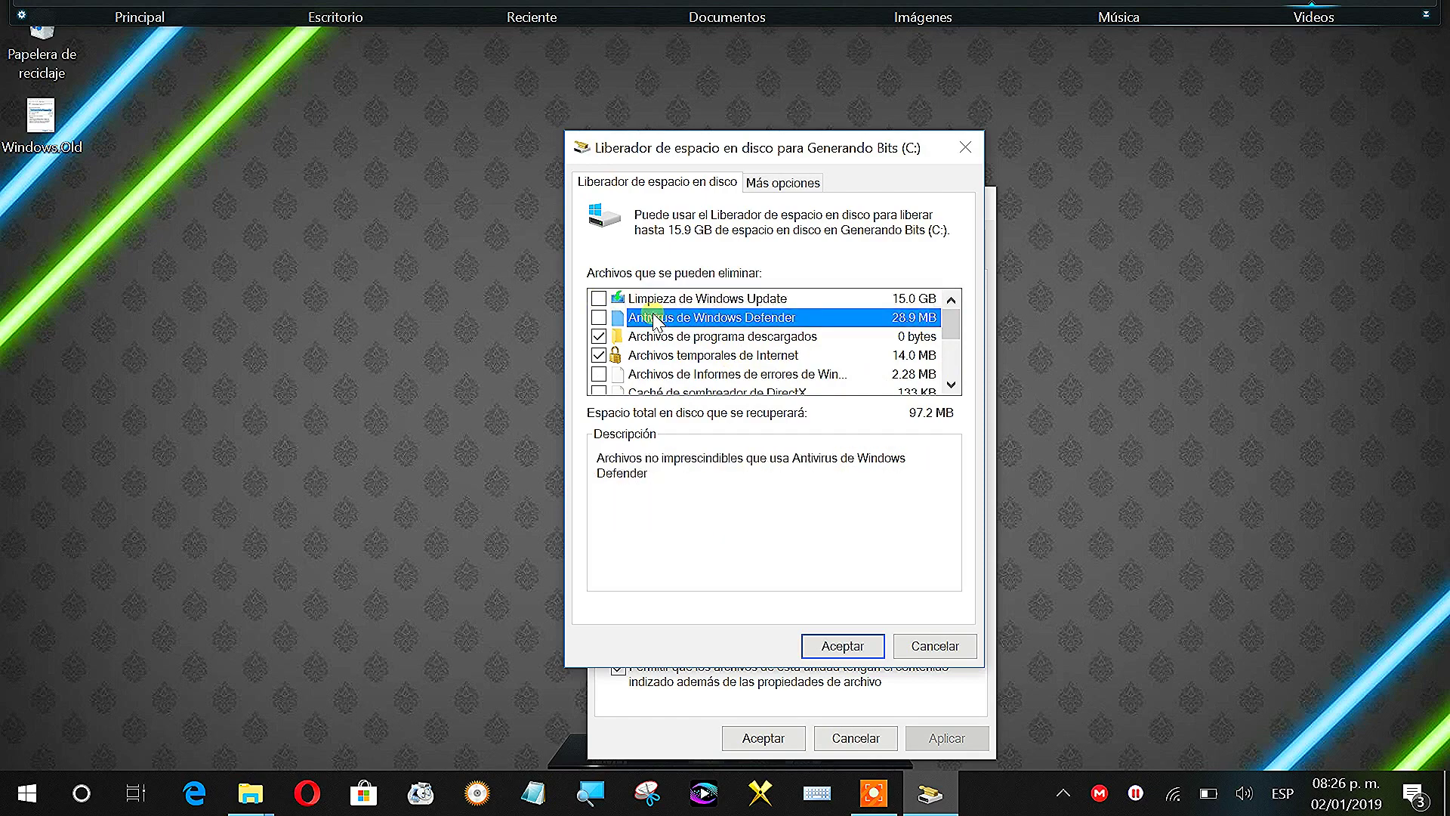
pyautogui.click(746, 301)
pyautogui.click(770, 318)
pyautogui.click(783, 299)
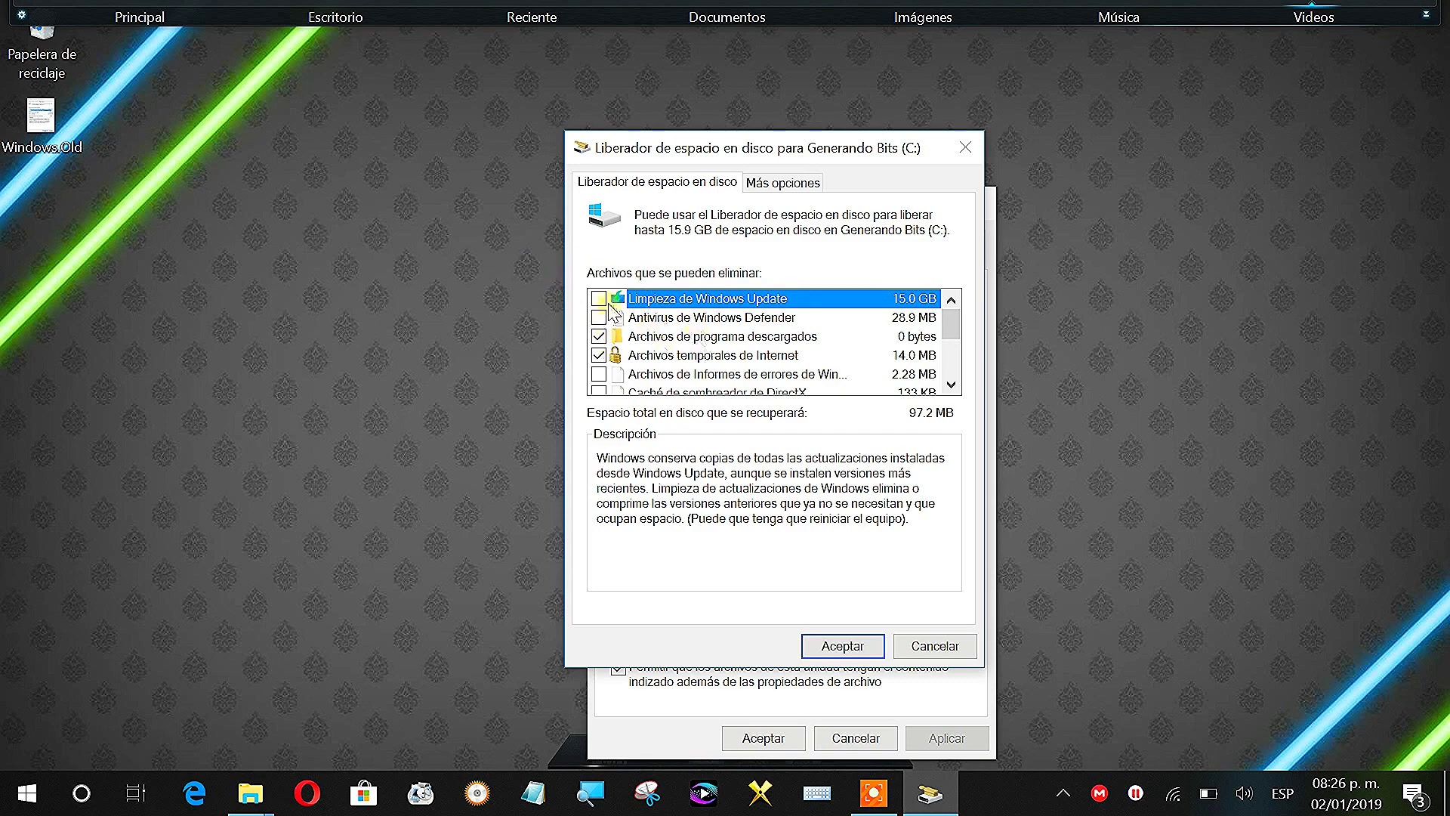
pyautogui.click(639, 317)
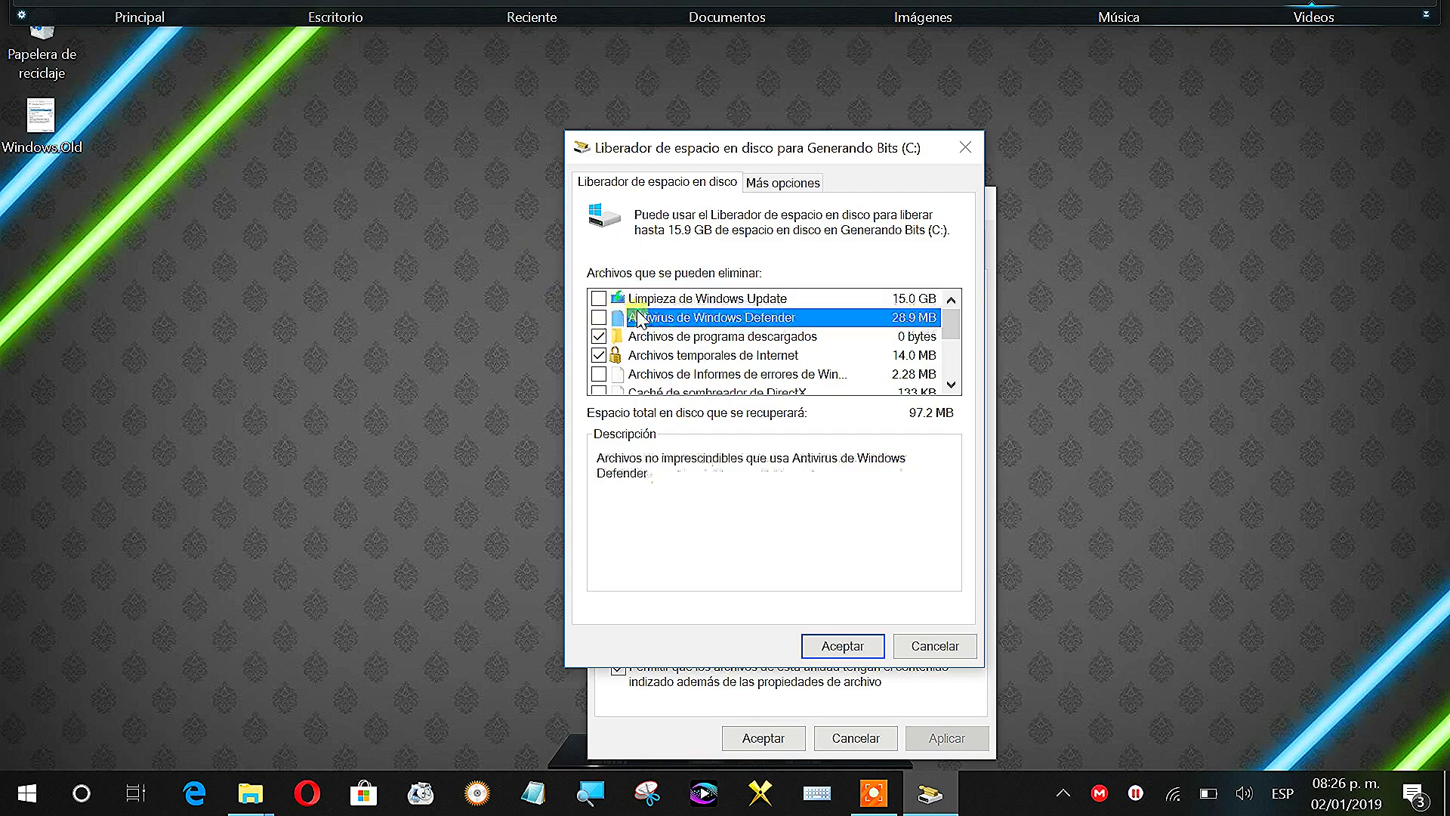
pyautogui.click(638, 302)
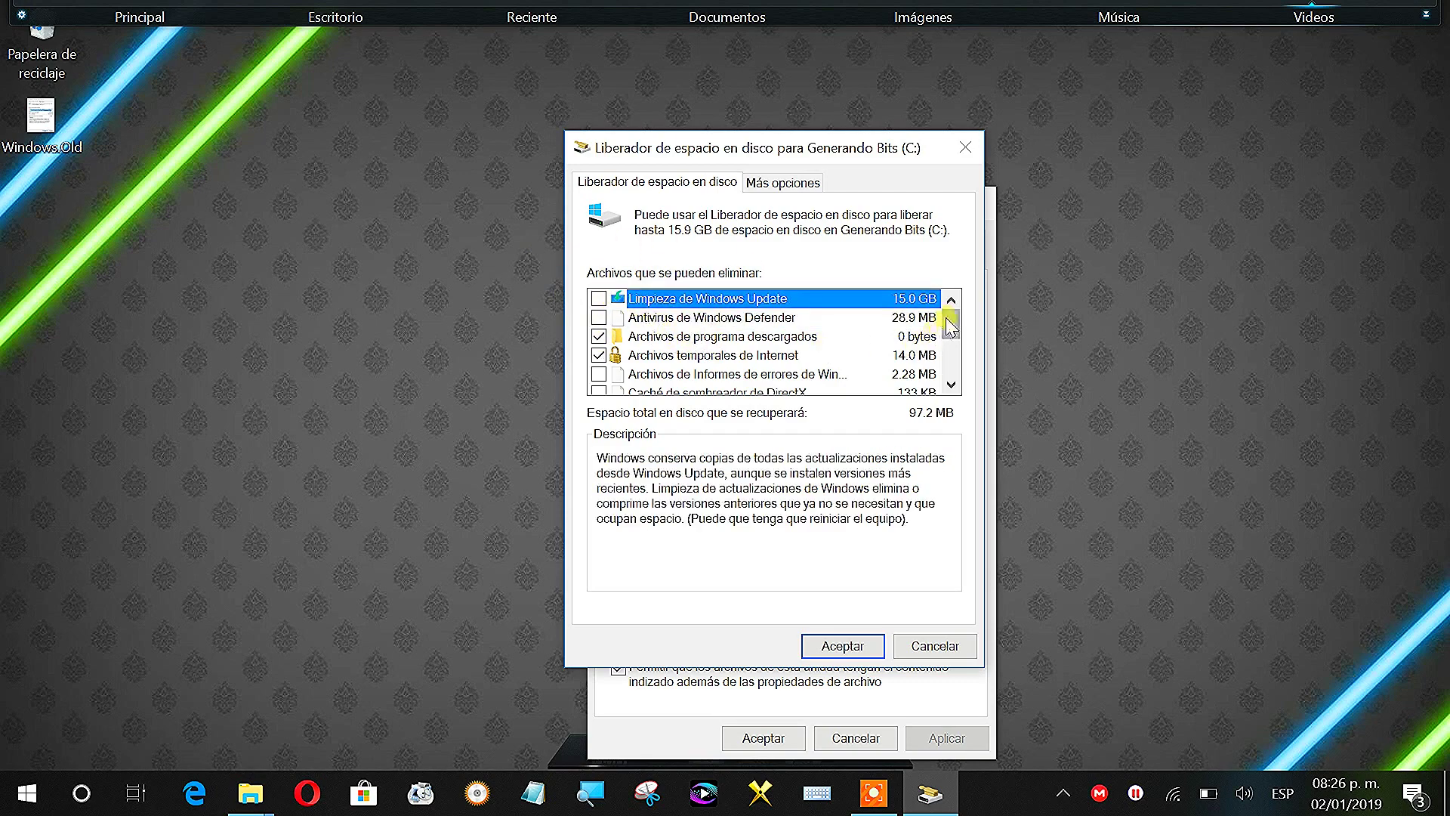
pyautogui.moveTo(948, 333); pyautogui.dragTo(948, 378)
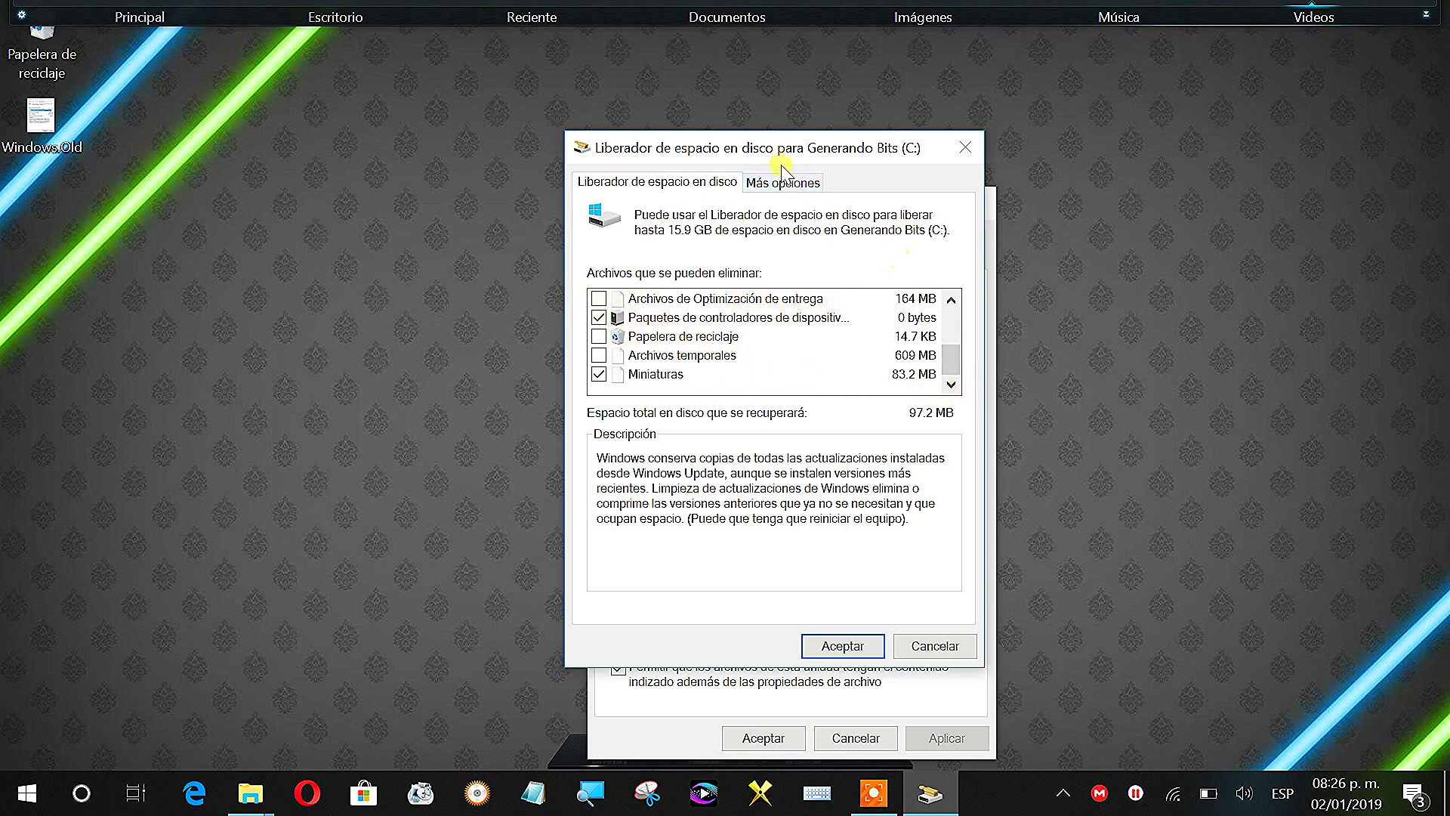
pyautogui.moveTo(786, 151)
pyautogui.mouseDown()
pyautogui.moveTo(780, 194)
pyautogui.moveTo(780, 166)
pyautogui.mouseUp()
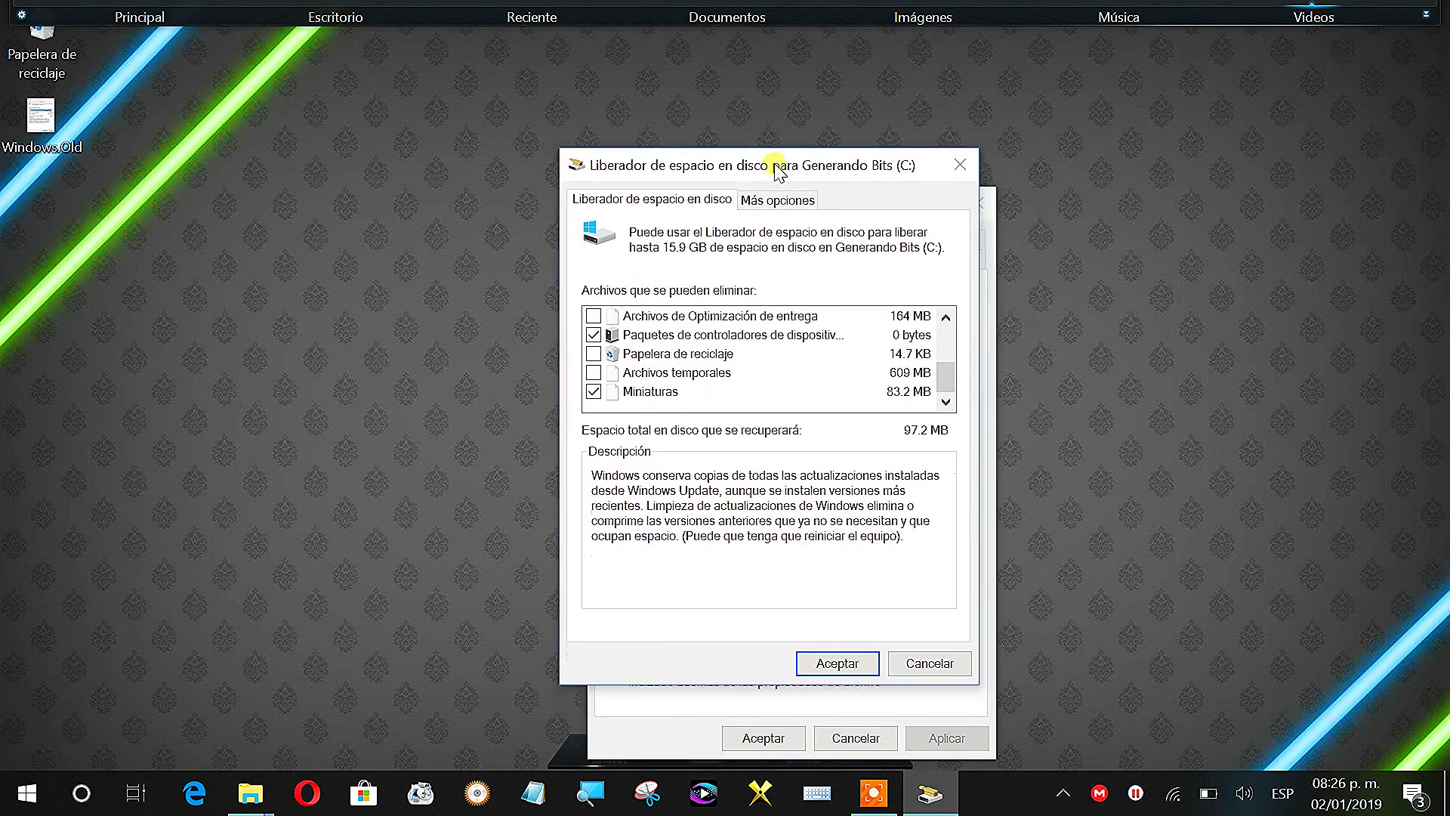
pyautogui.click(382, 177)
pyautogui.moveTo(954, 380); pyautogui.dragTo(943, 315)
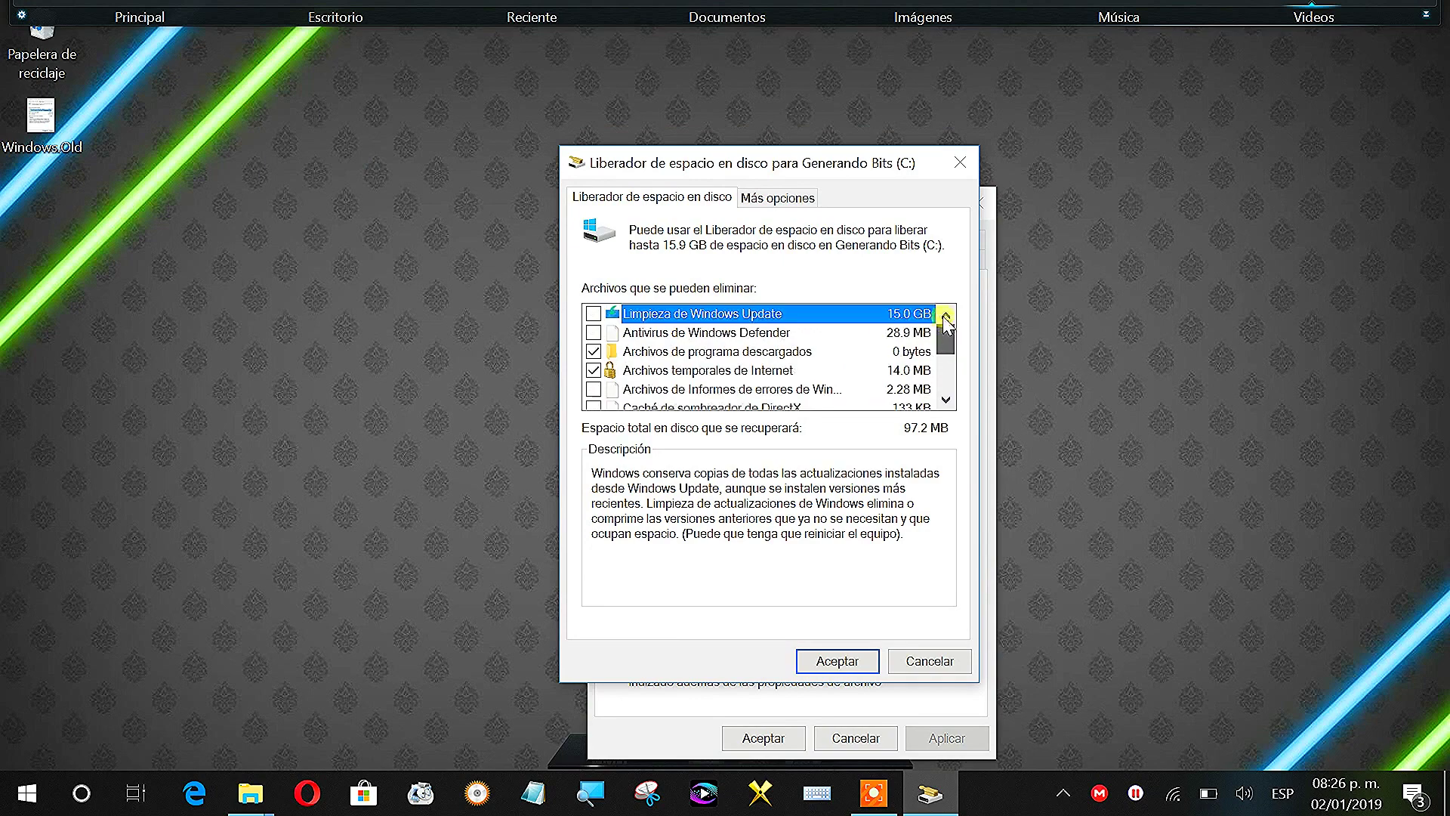
# Step: Open the Windows.Old image from the desktop and enlarge it to 300% to examine the previous Windows installations entry
pyautogui.click(401, 353)
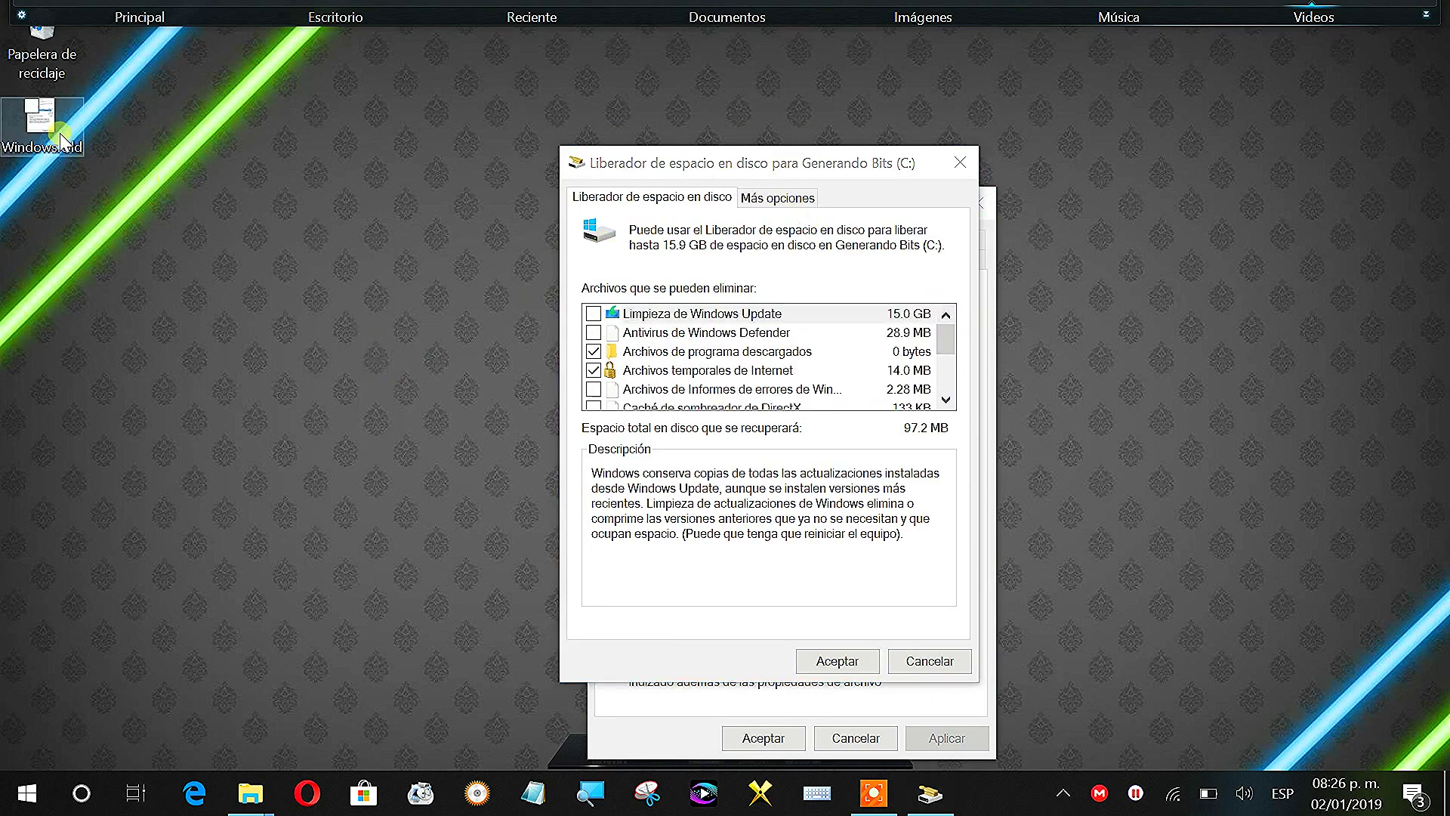
pyautogui.click(191, 192)
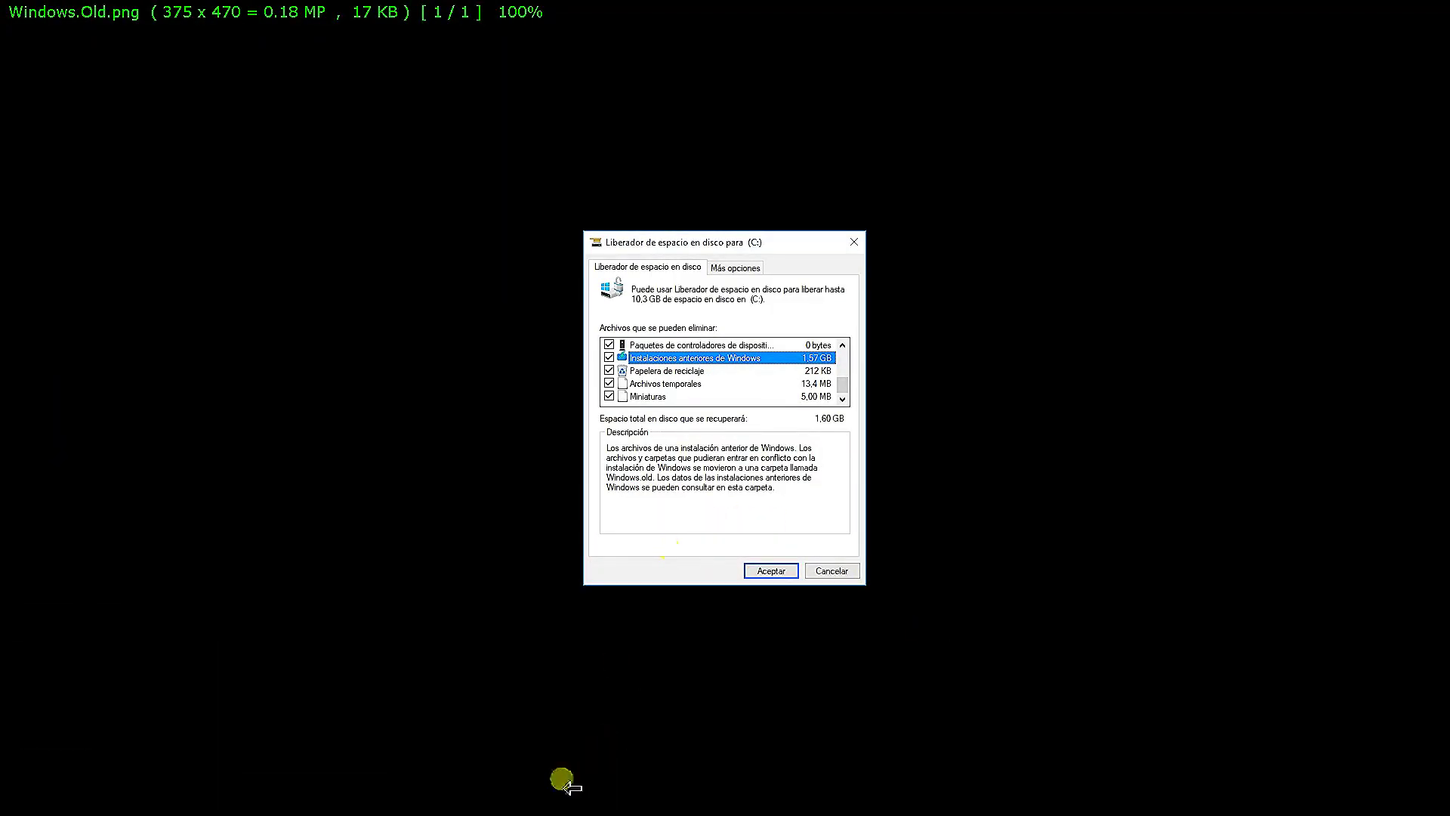
pyautogui.click(442, 799)
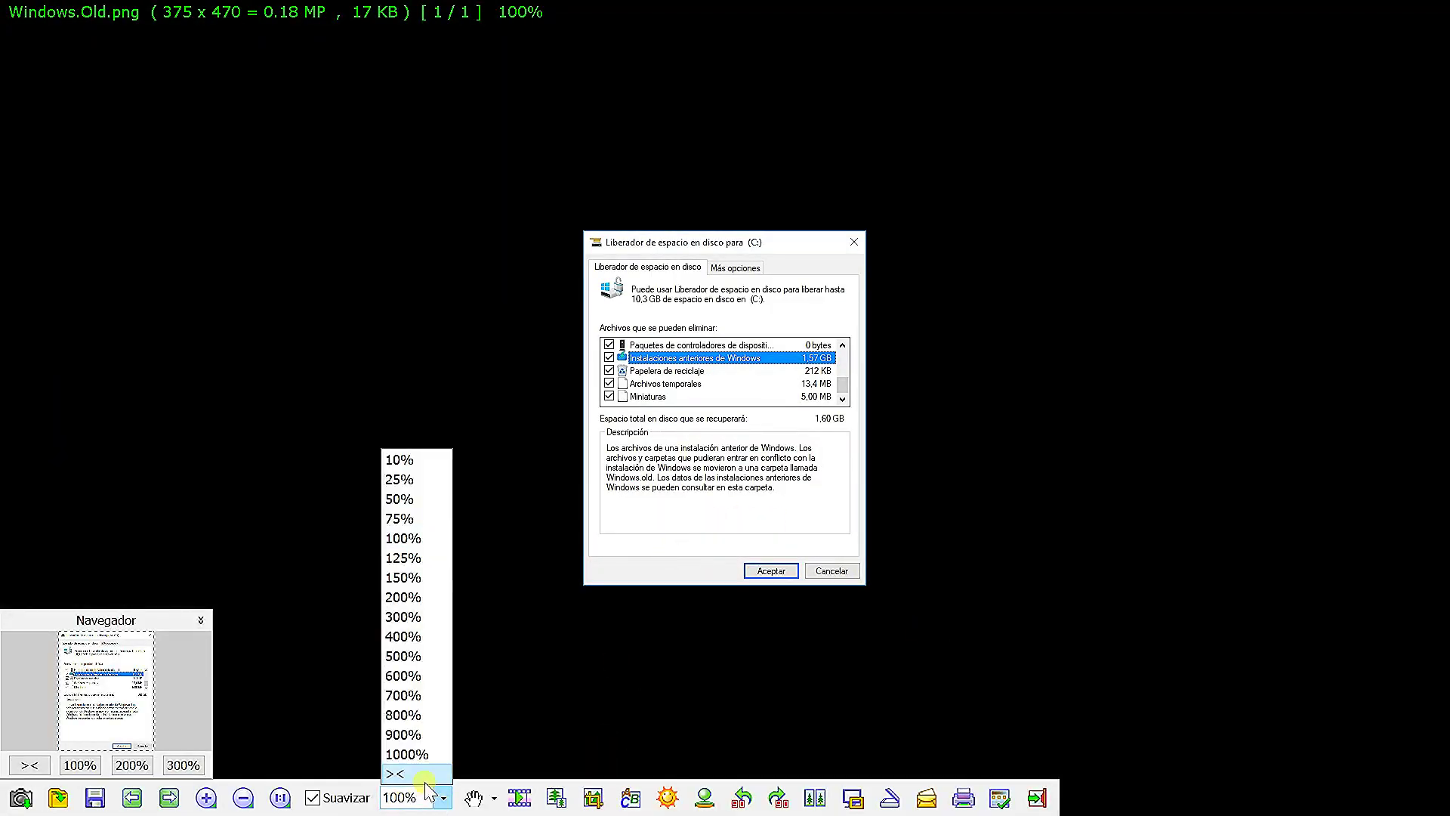
pyautogui.click(403, 616)
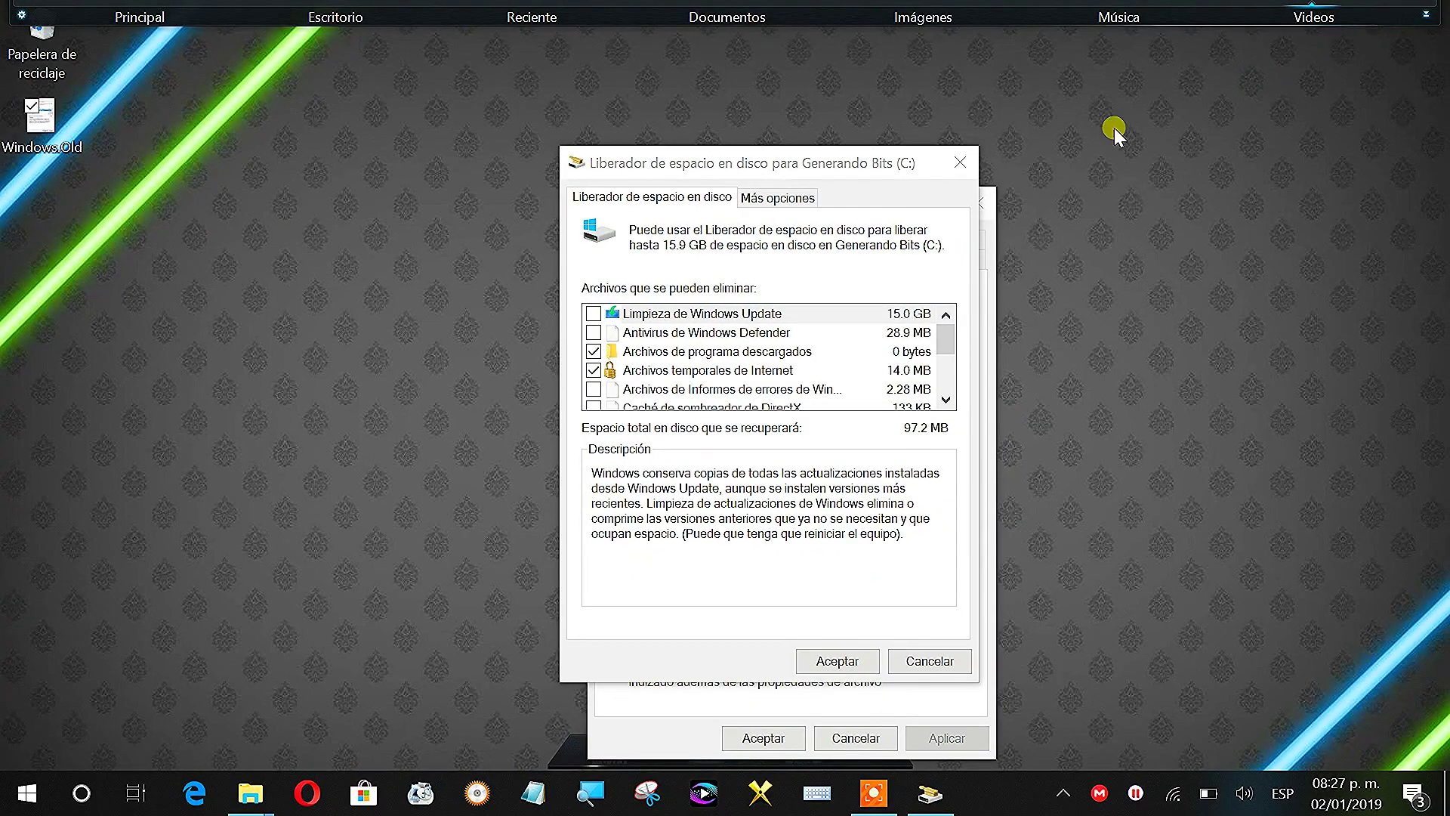
# Step: Add Antivirus de Windows Defender to the files marked for cleanup and permanently delete the marked files
pyautogui.moveTo(815, 162); pyautogui.dragTo(744, 161)
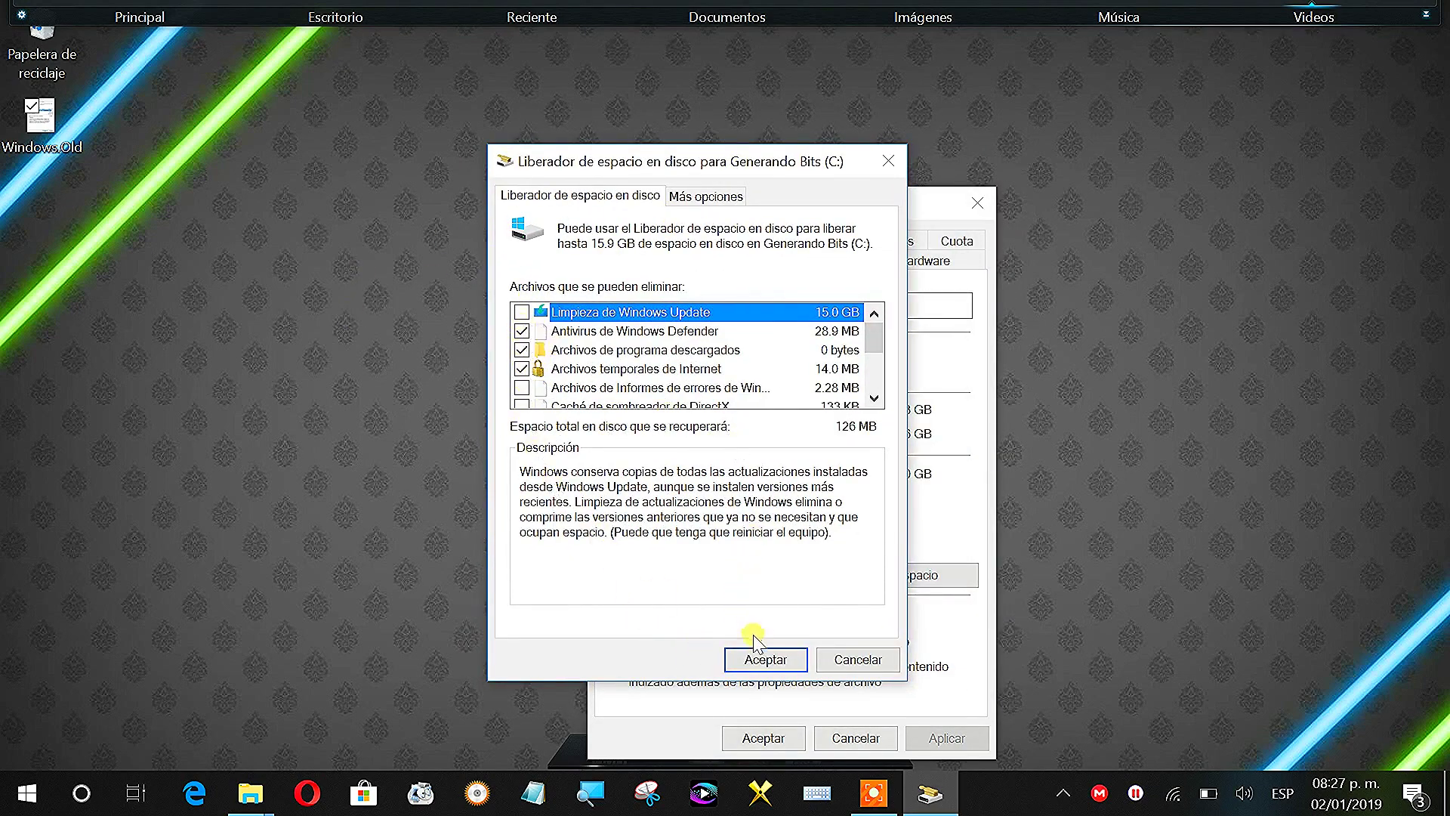
pyautogui.click(770, 663)
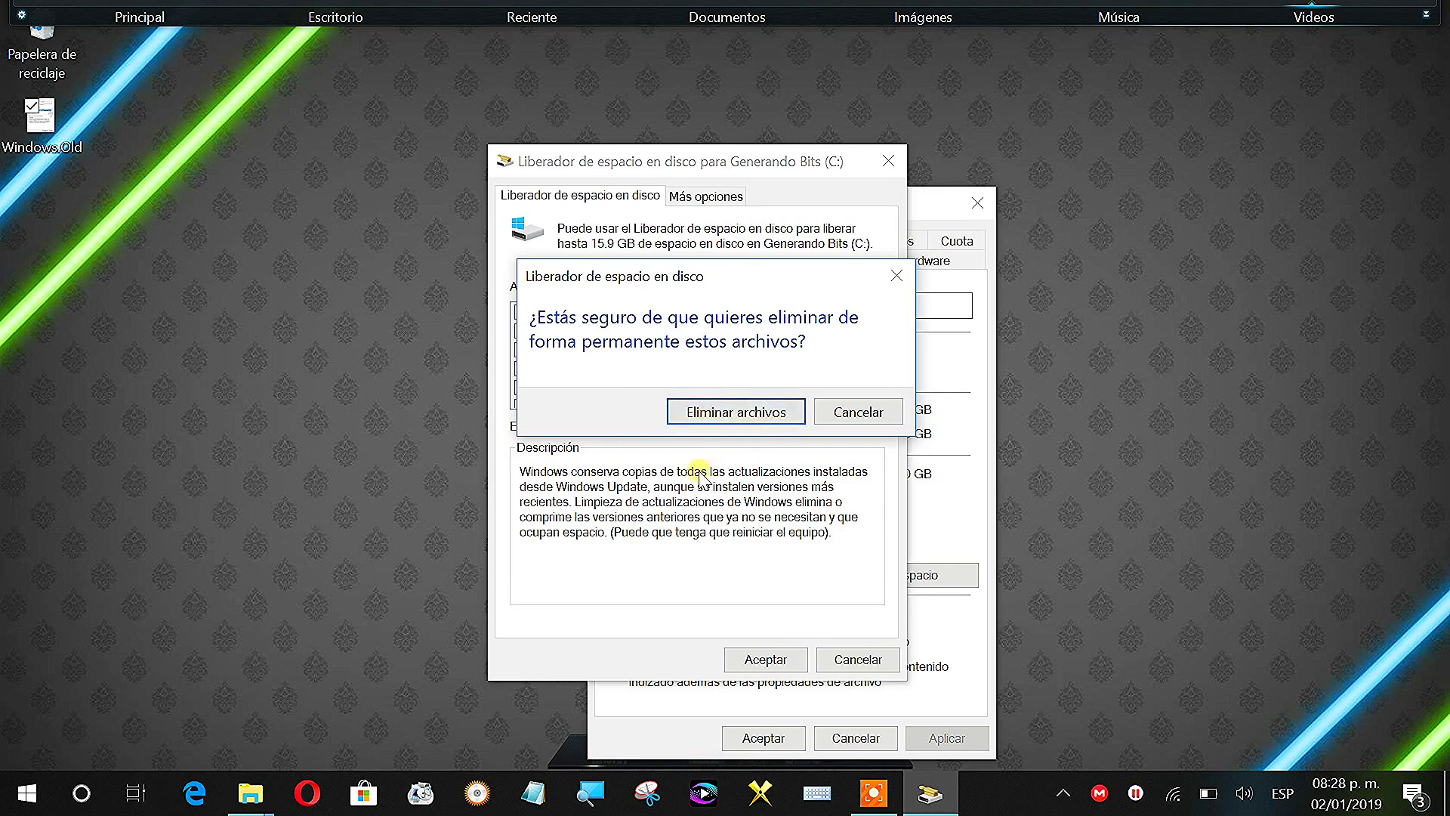
pyautogui.moveTo(617, 284); pyautogui.dragTo(452, 374)
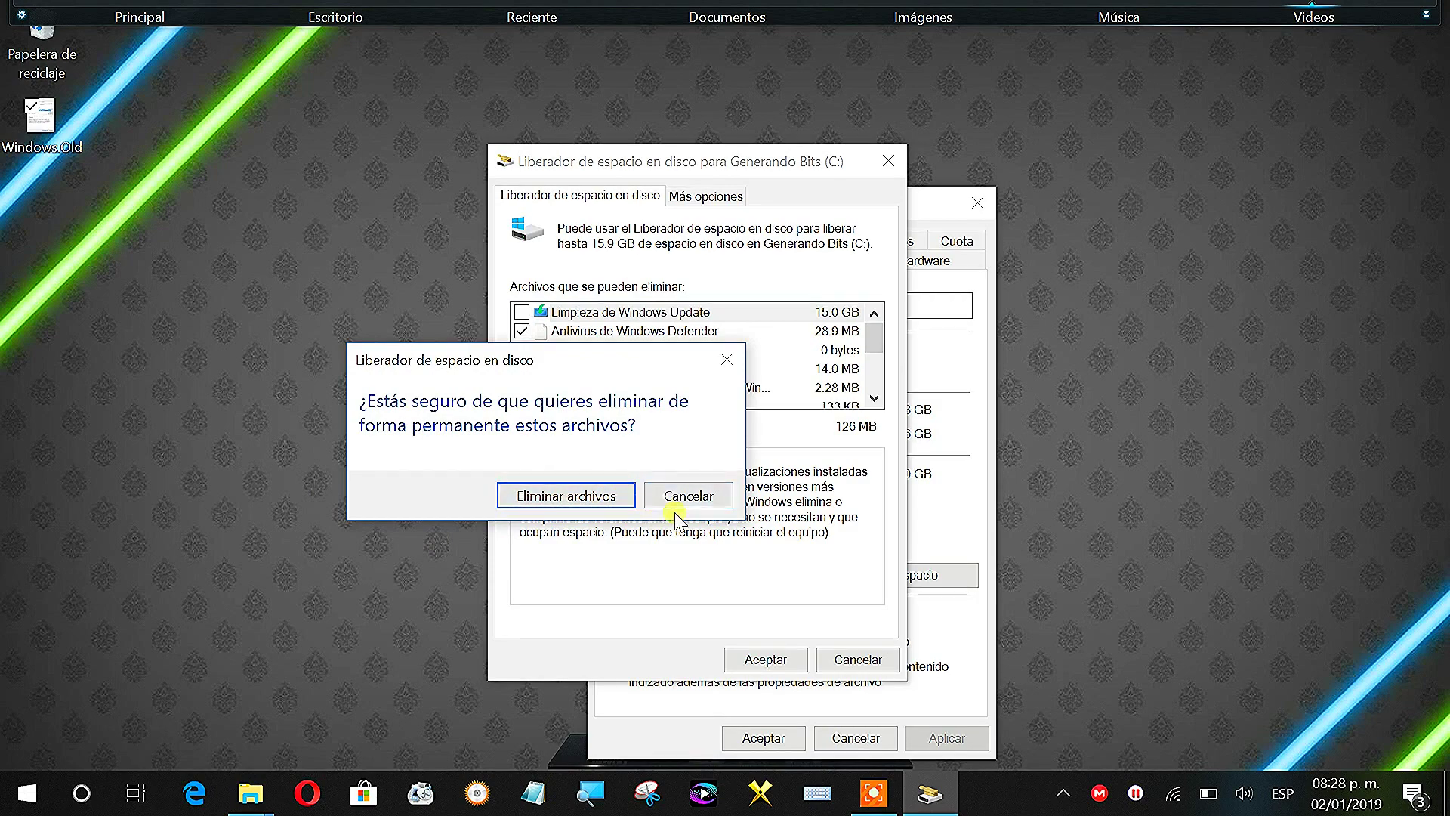
pyautogui.click(593, 496)
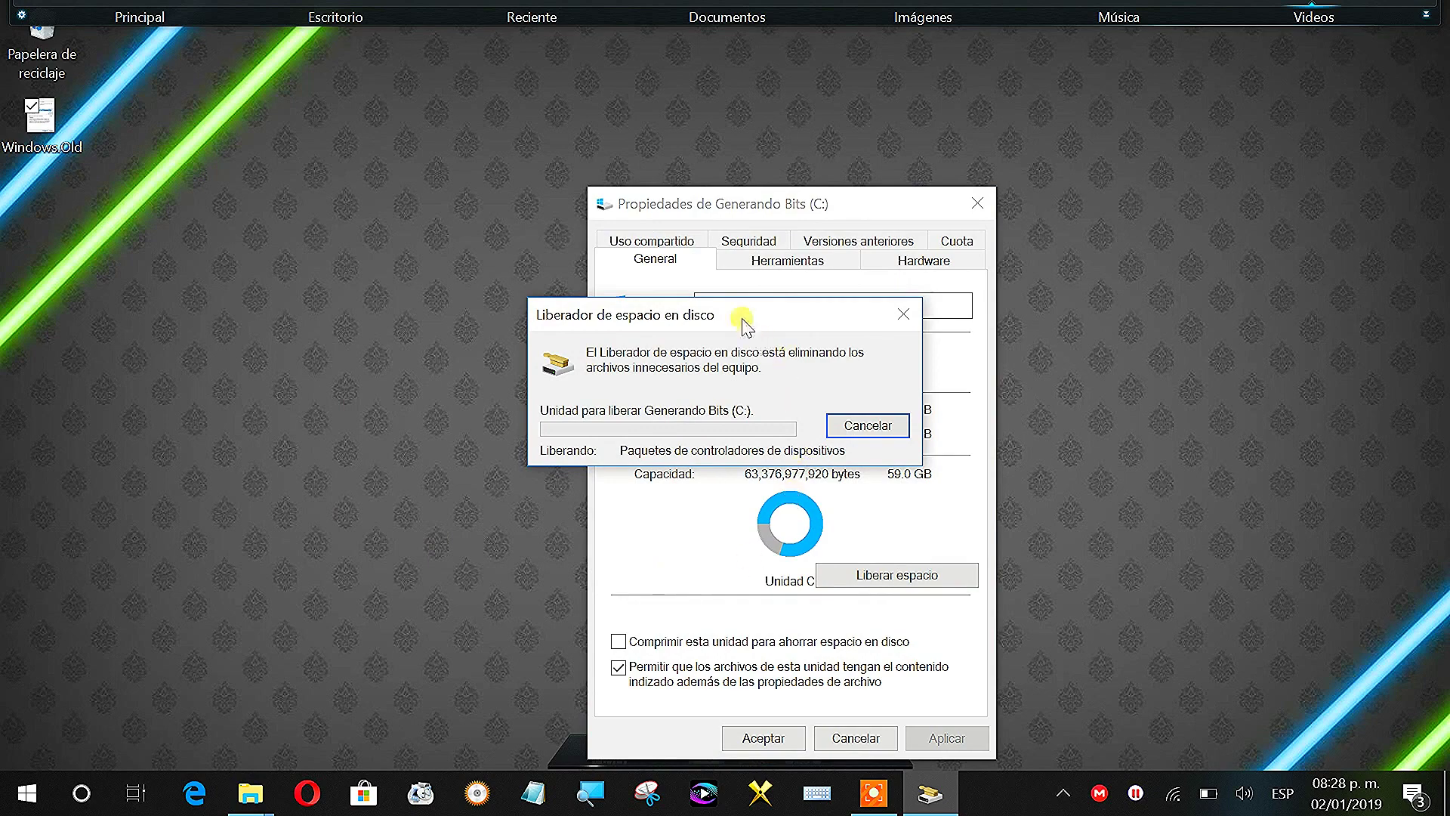
# Step: Move the cleanup progress window aside and examine the root folders of the Generando Bits (C:) drive again
pyautogui.moveTo(743, 321); pyautogui.dragTo(1191, 140)
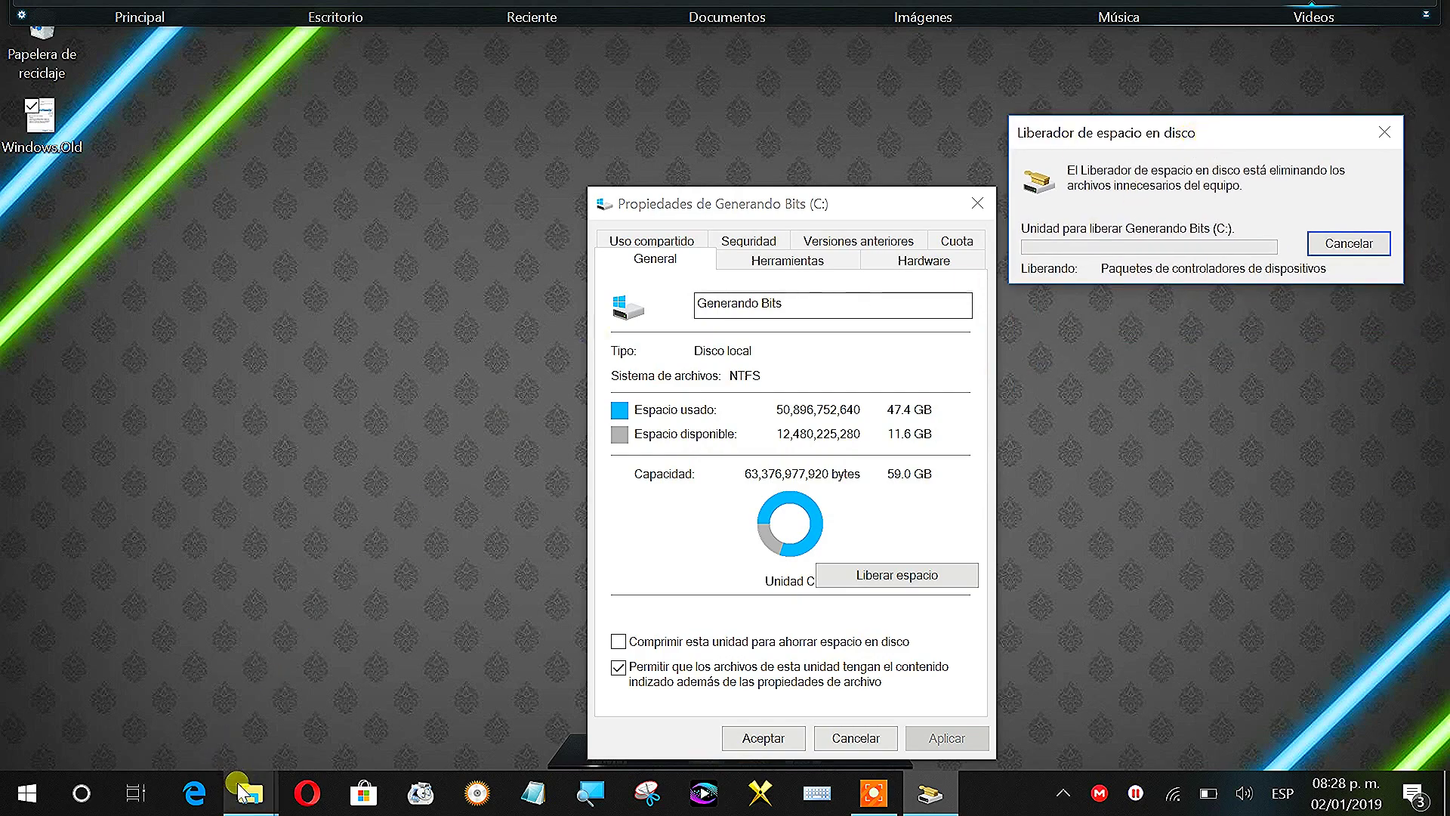
pyautogui.moveTo(243, 791)
pyautogui.click(233, 710)
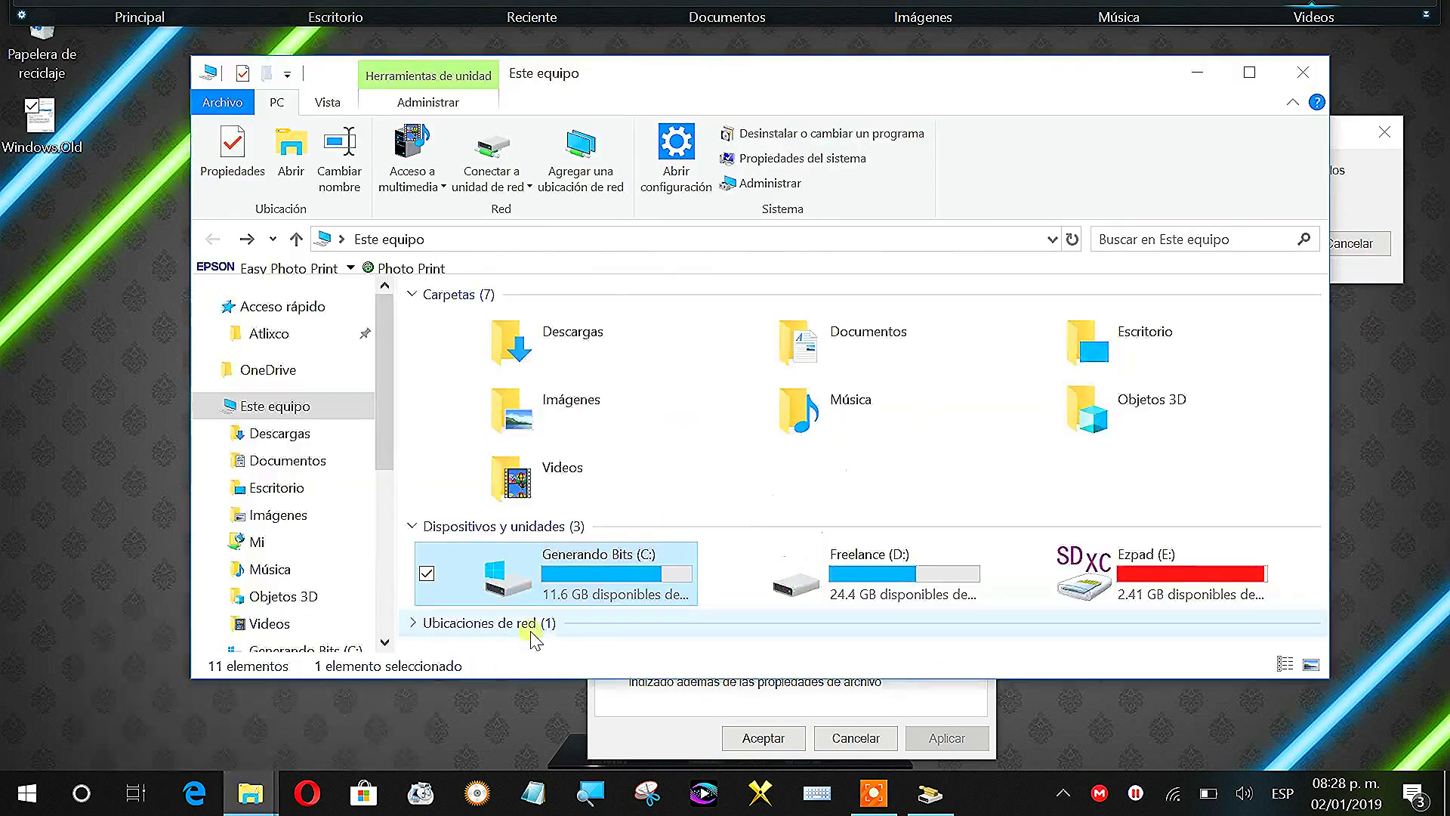
pyautogui.click(656, 647)
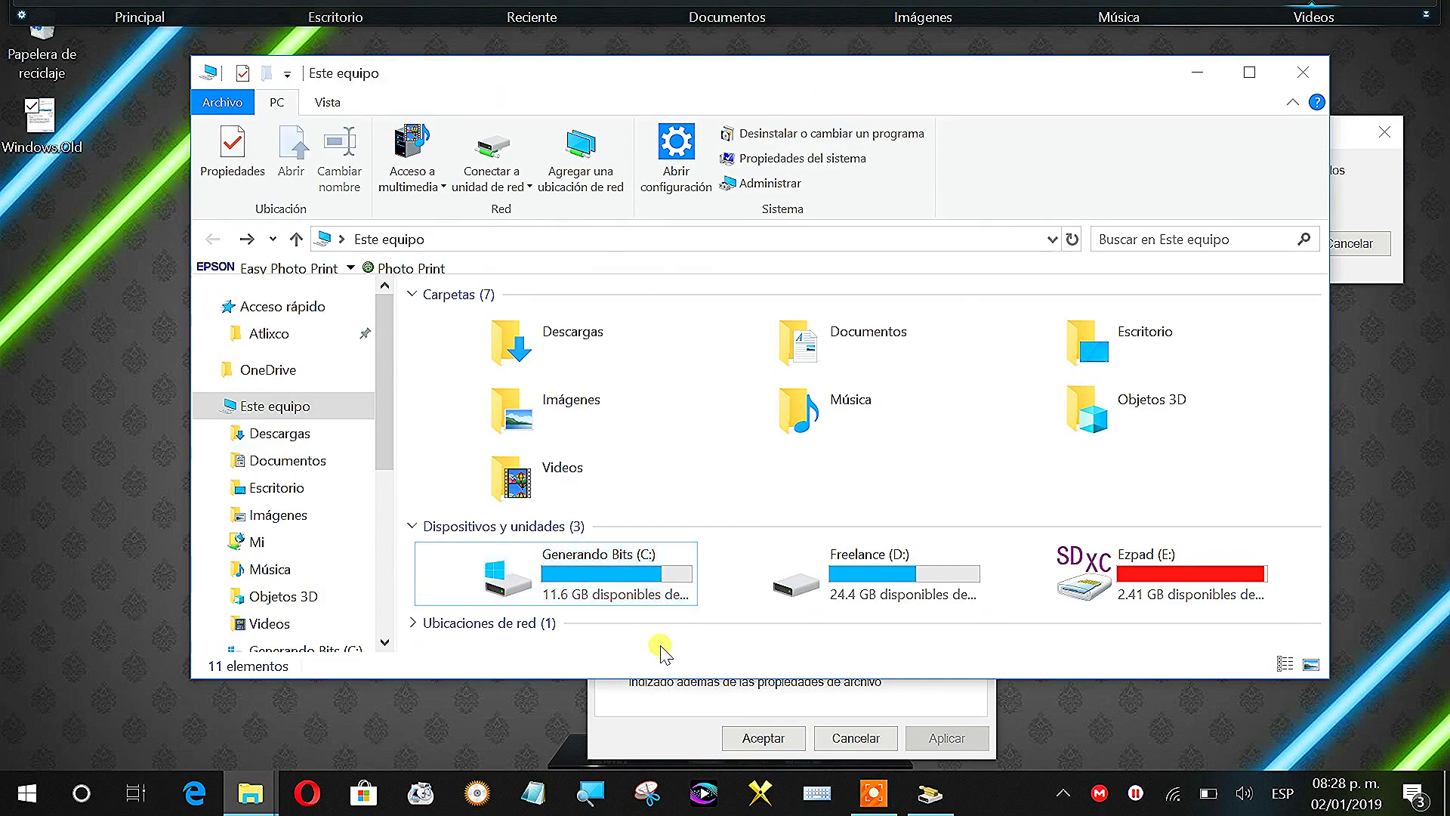
pyautogui.click(542, 581)
pyautogui.doubleClick(546, 585)
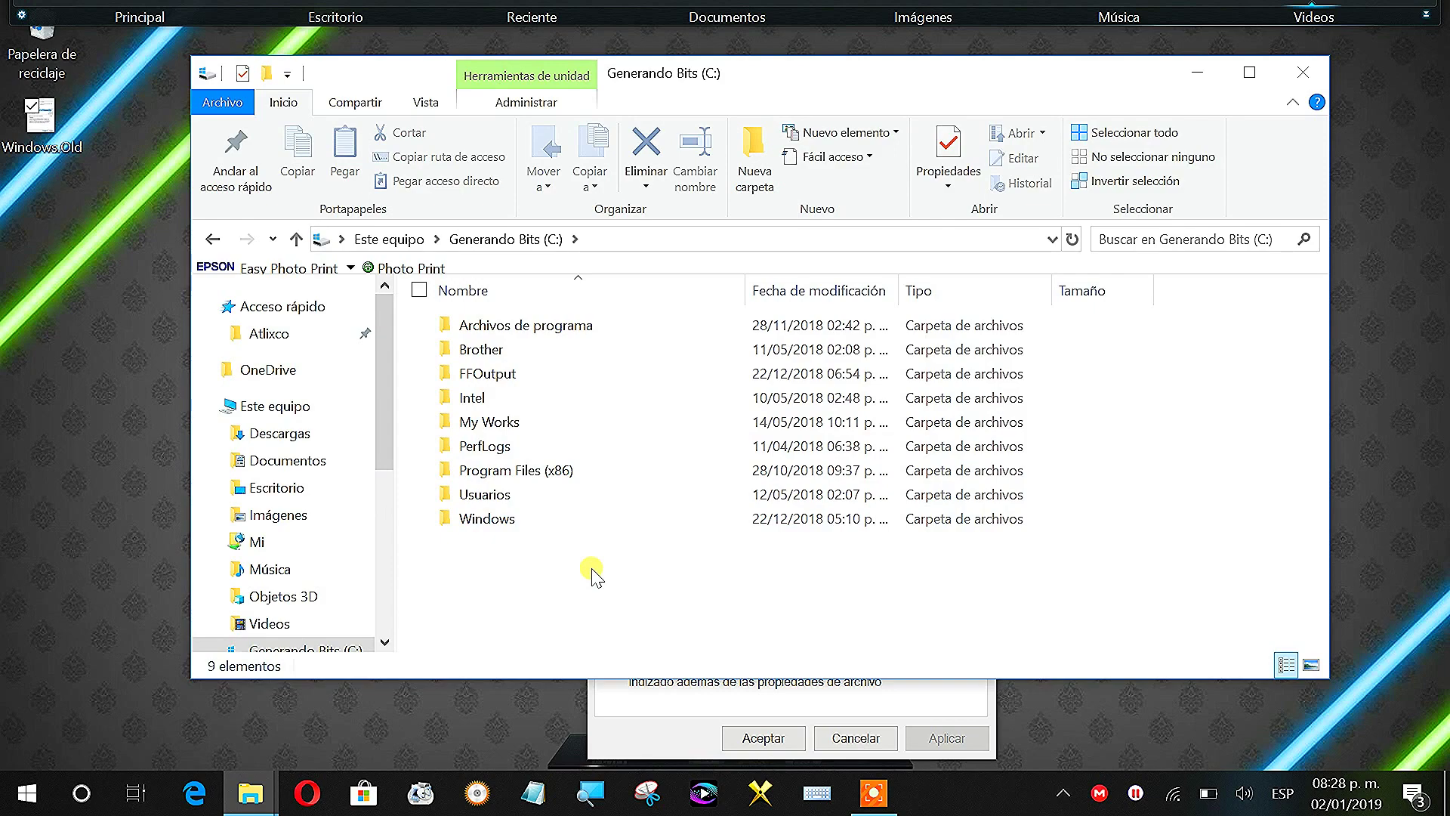
pyautogui.click(1197, 72)
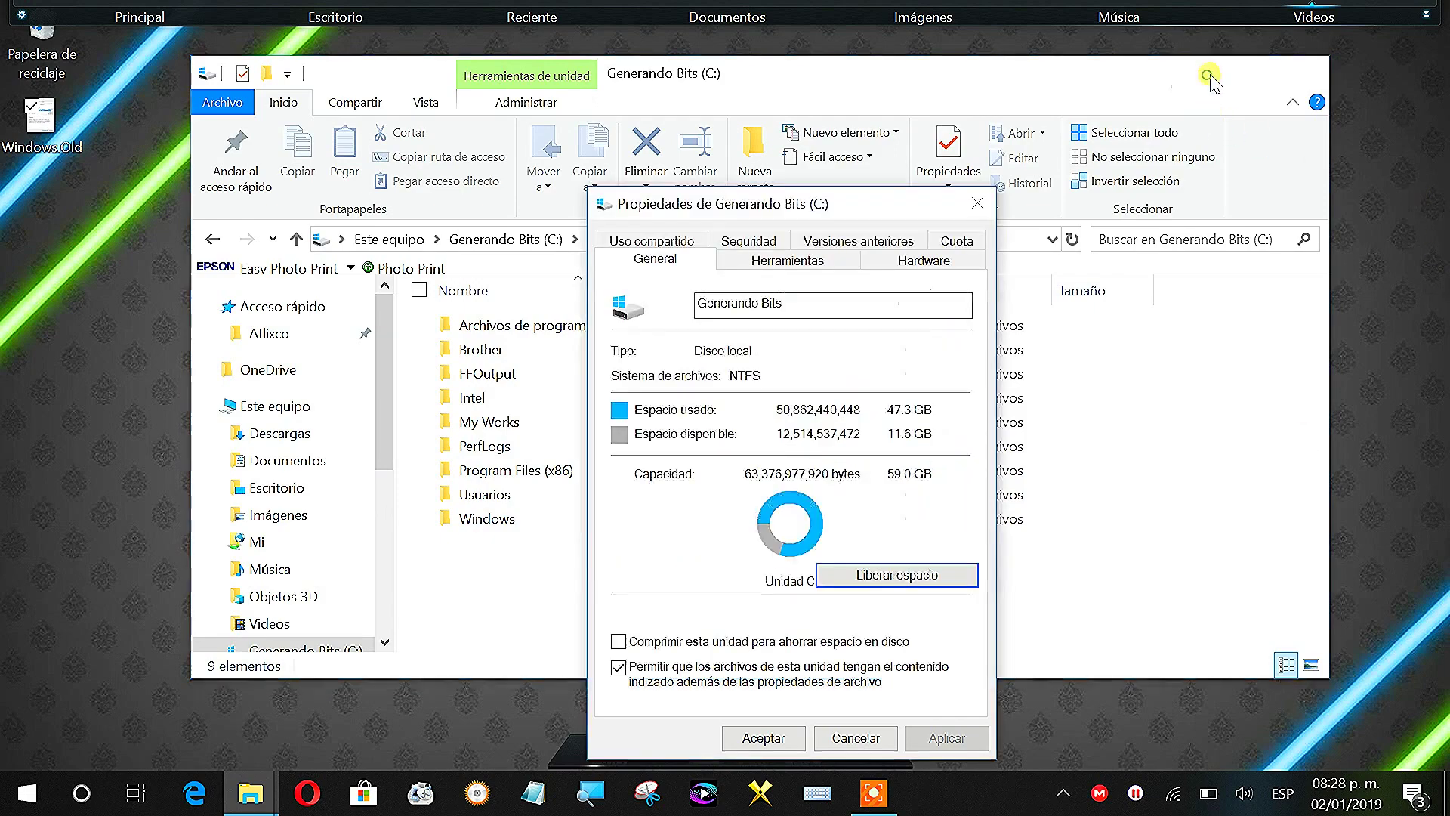
# Step: Check the used and free space in the Generando Bits (C:) properties and close the open windows
pyautogui.moveTo(838, 201); pyautogui.dragTo(744, 113)
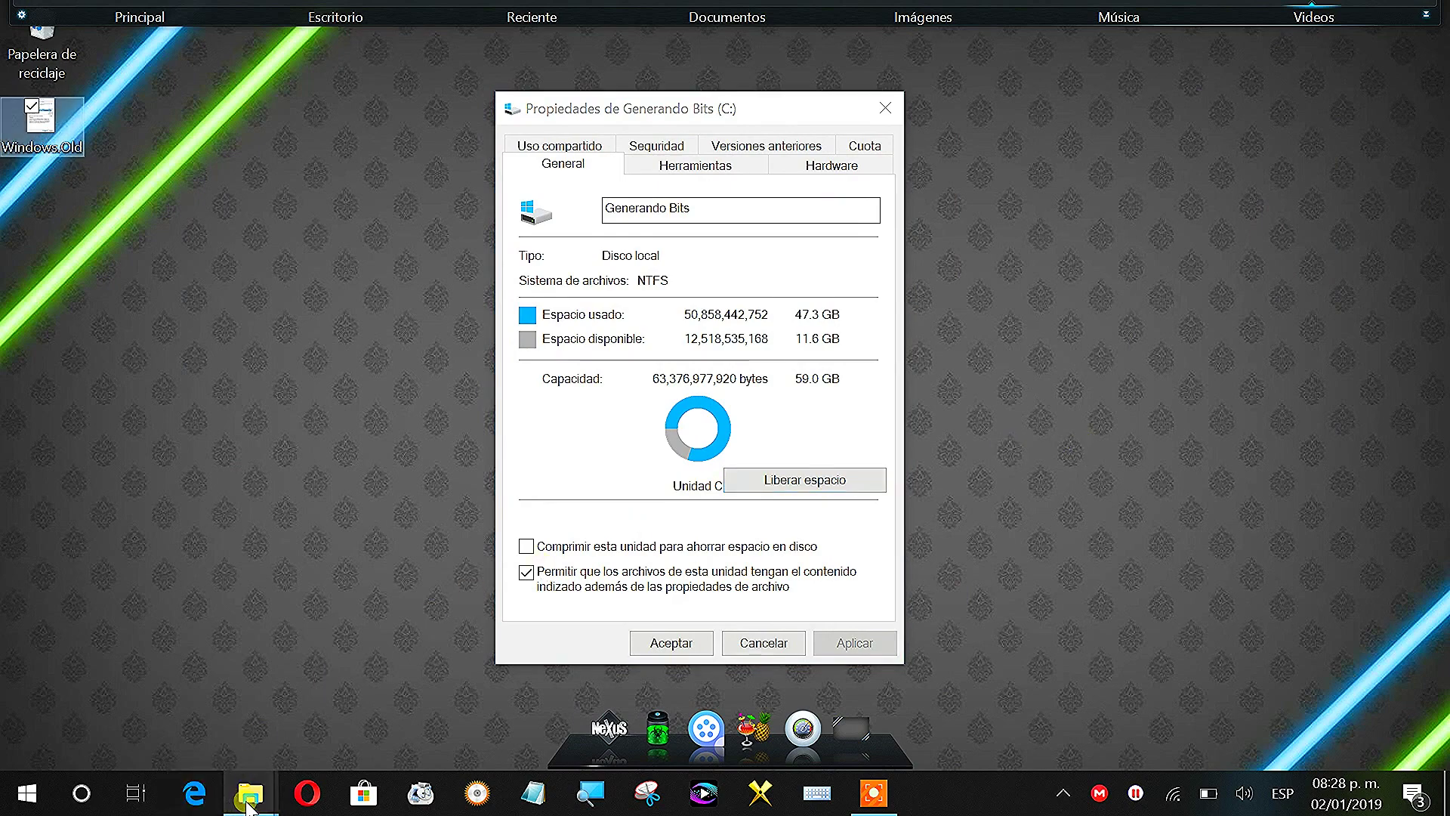
pyautogui.moveTo(250, 792)
pyautogui.click(403, 744)
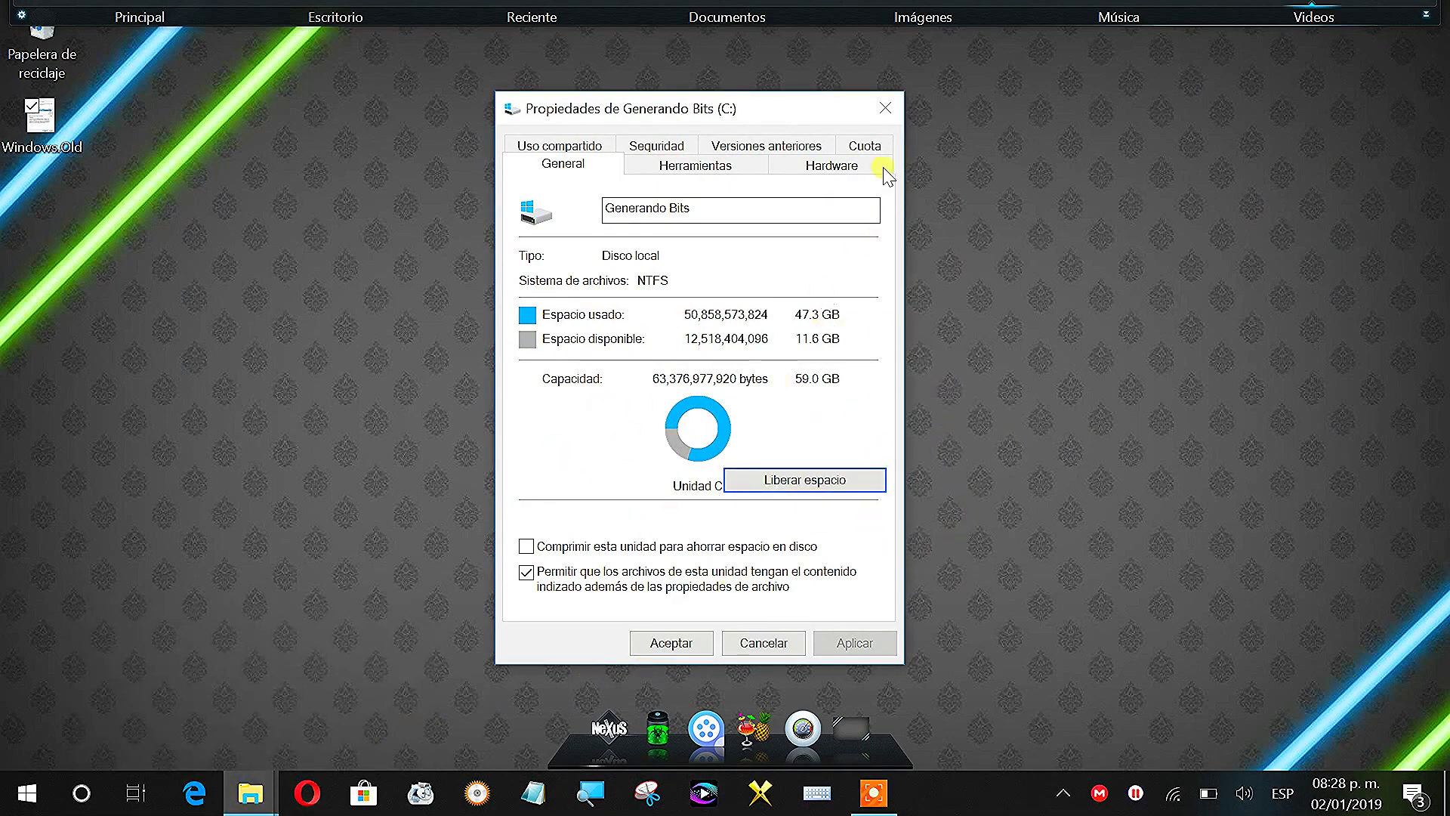
pyautogui.click(882, 113)
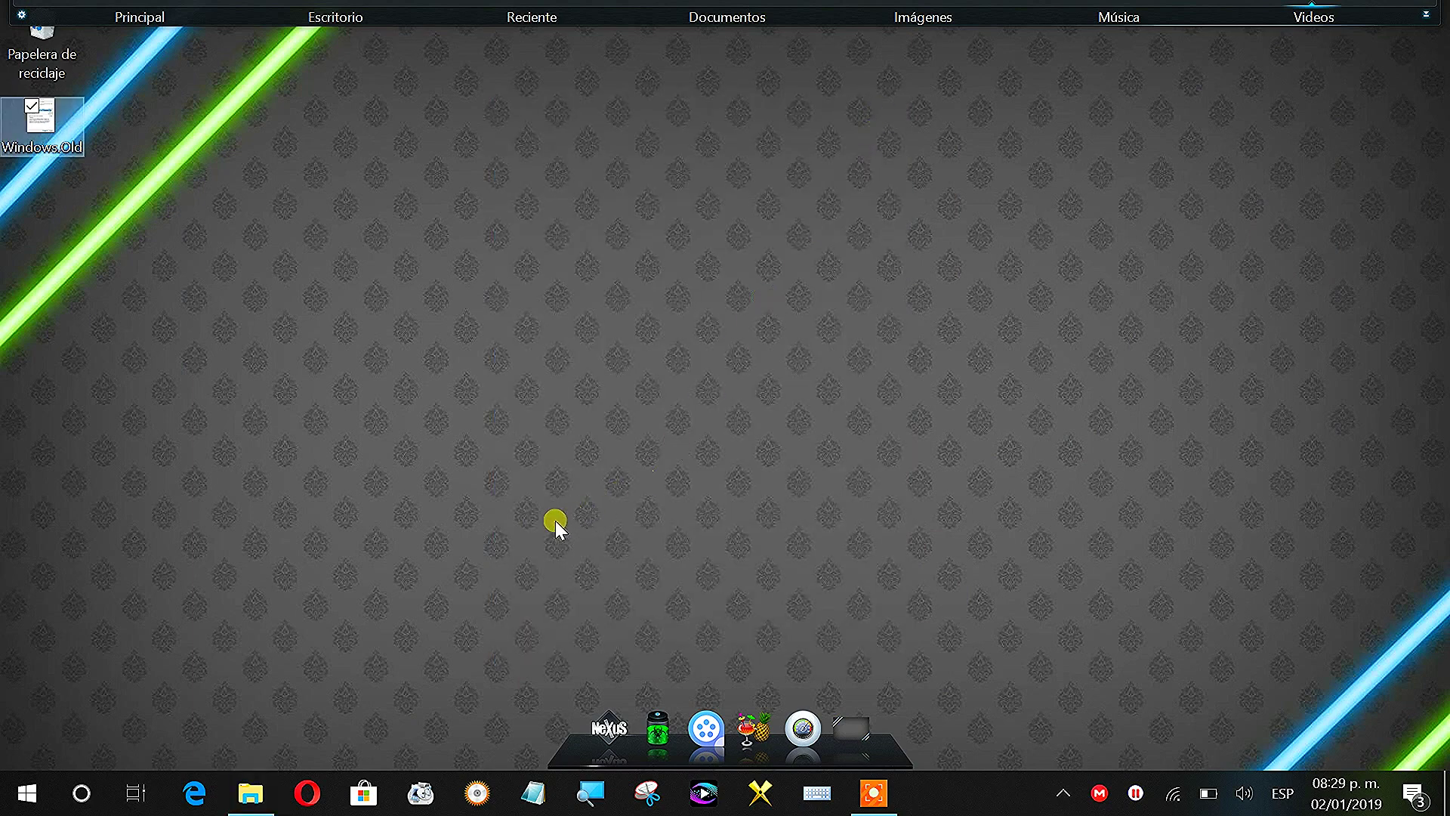